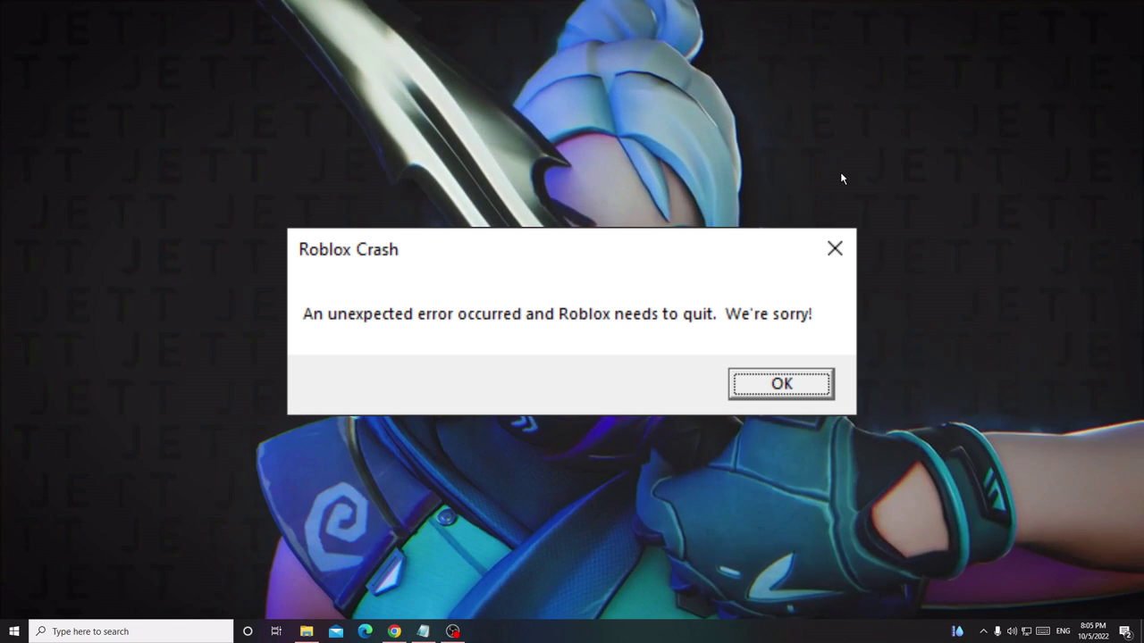
- Dismiss the Roblox Crash dialog with OK
key(Return)
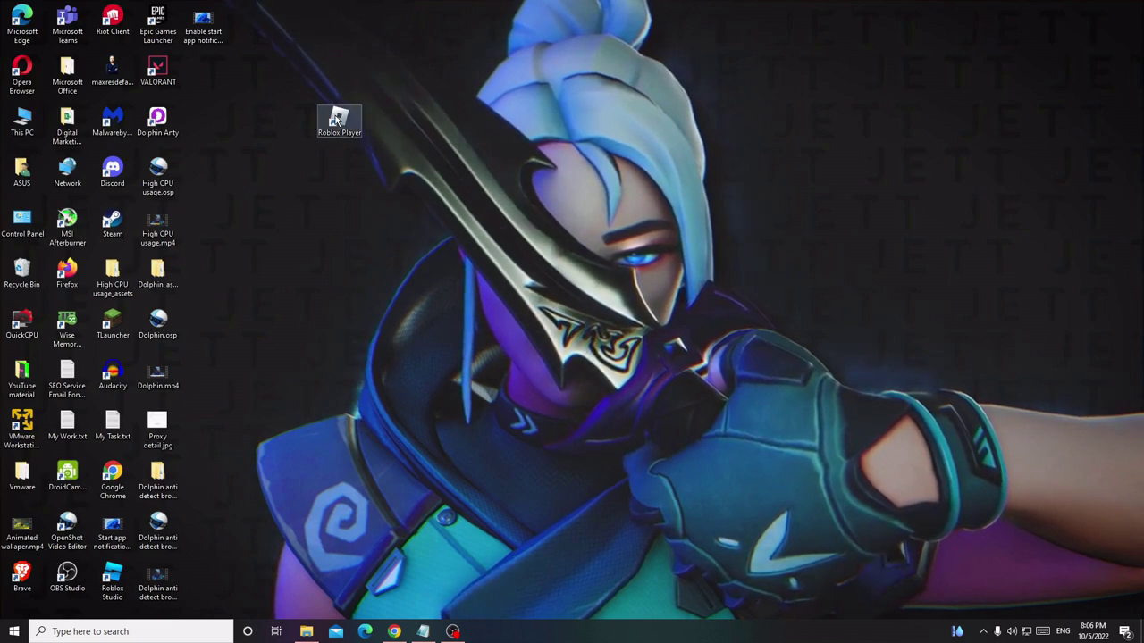
- In Roblox Player shortcut compatibility properties, enable Disable fullscreen optimizations and Run as administrator
drag(337, 119, 473, 121)
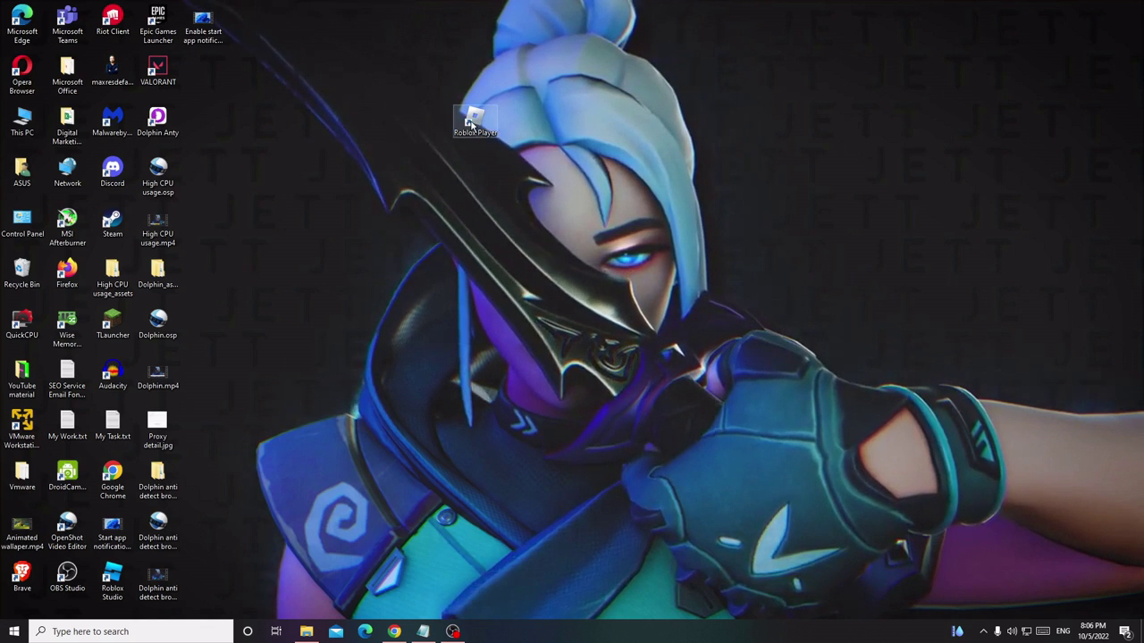
right_click(484, 128)
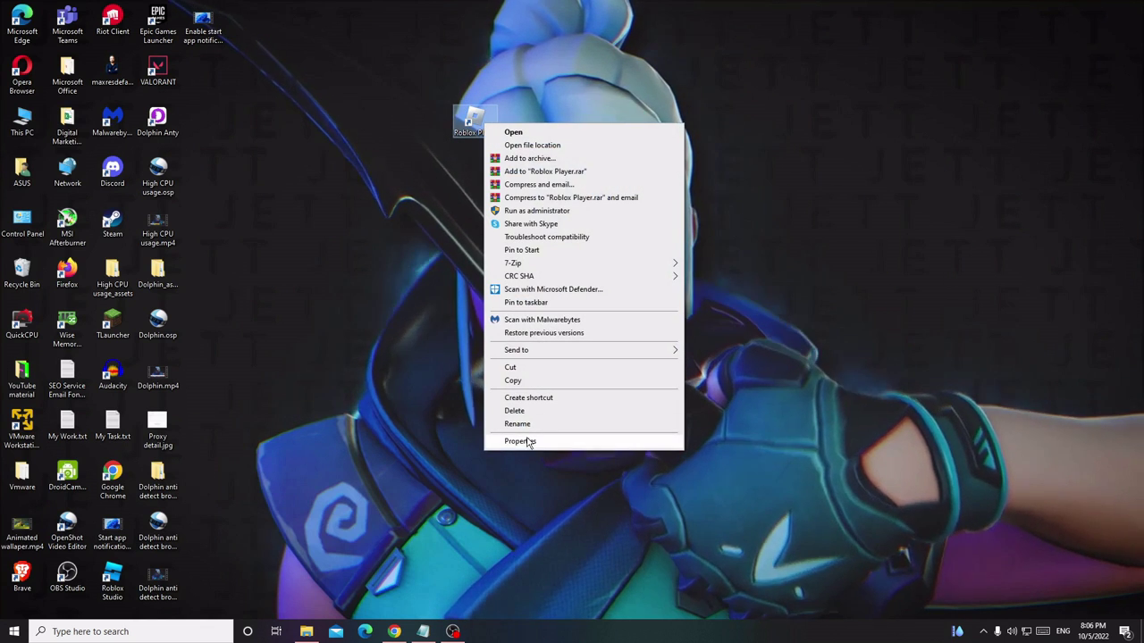
click(554, 443)
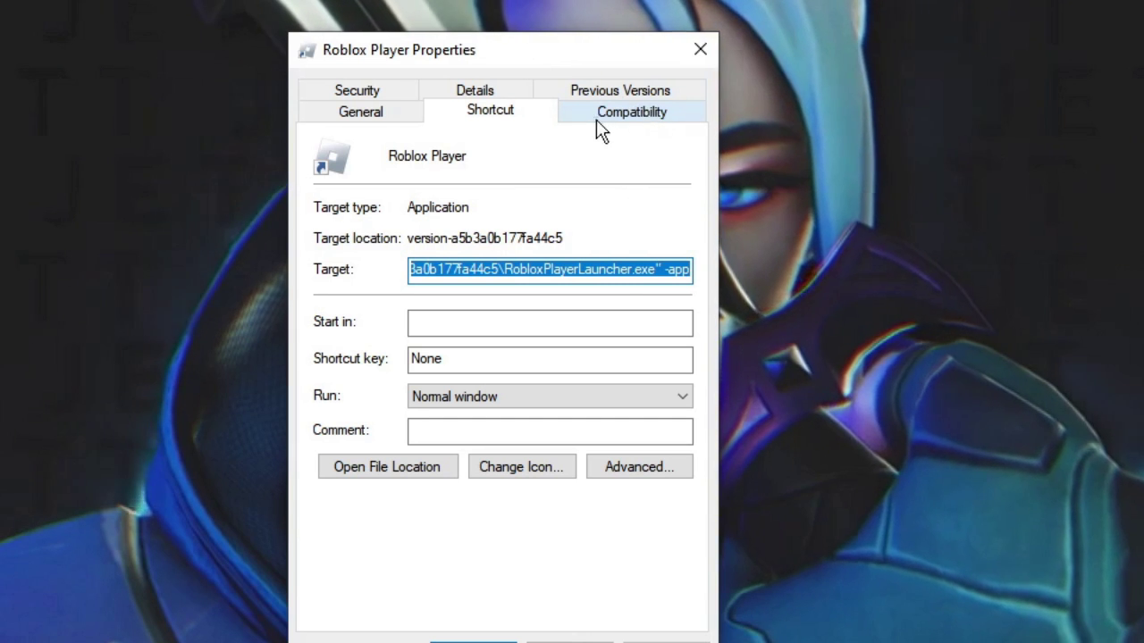
click(632, 117)
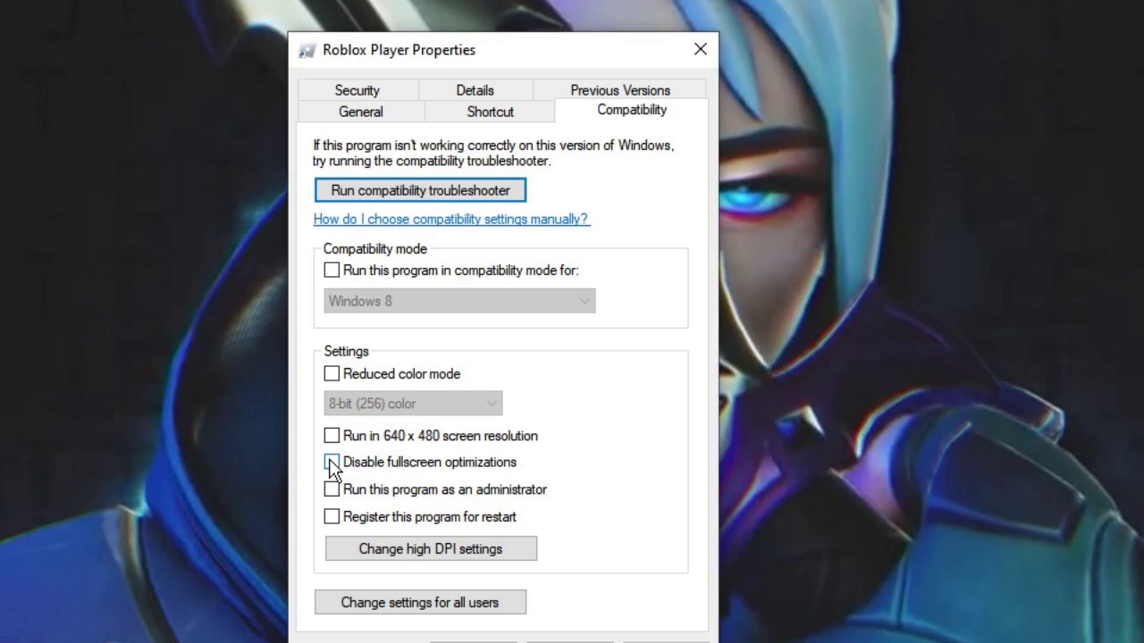
click(330, 464)
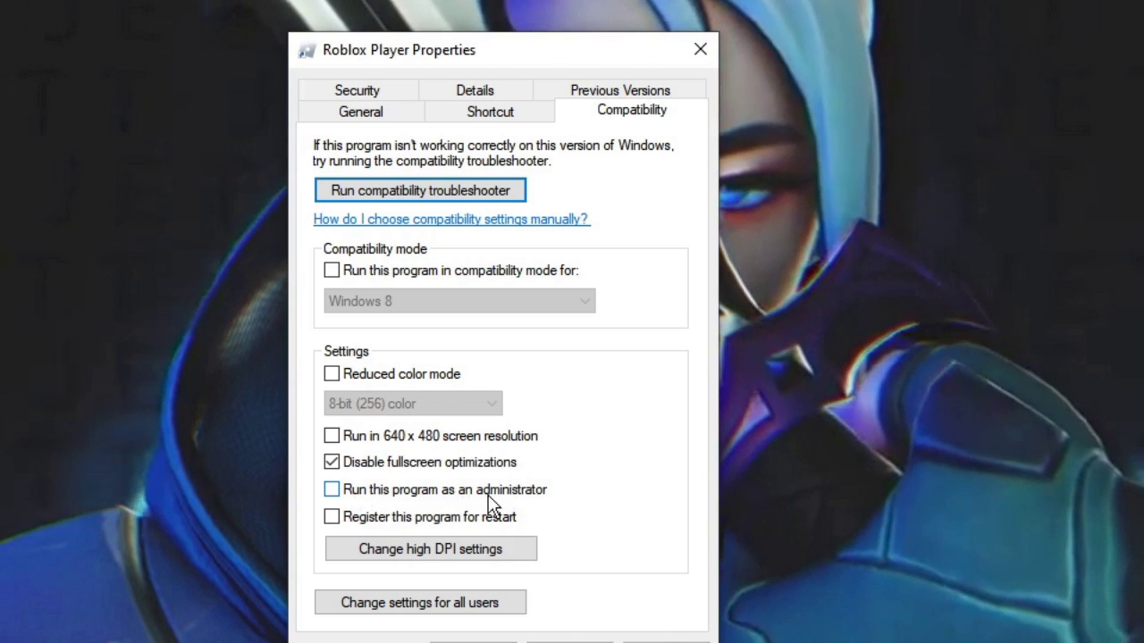
click(331, 490)
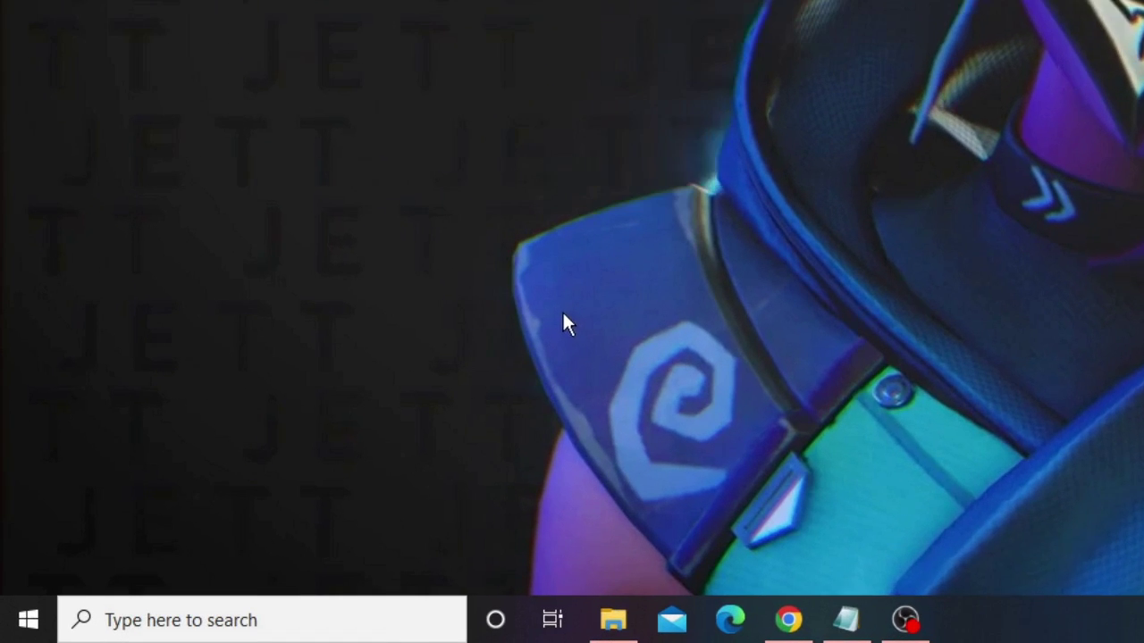
right_click(50, 617)
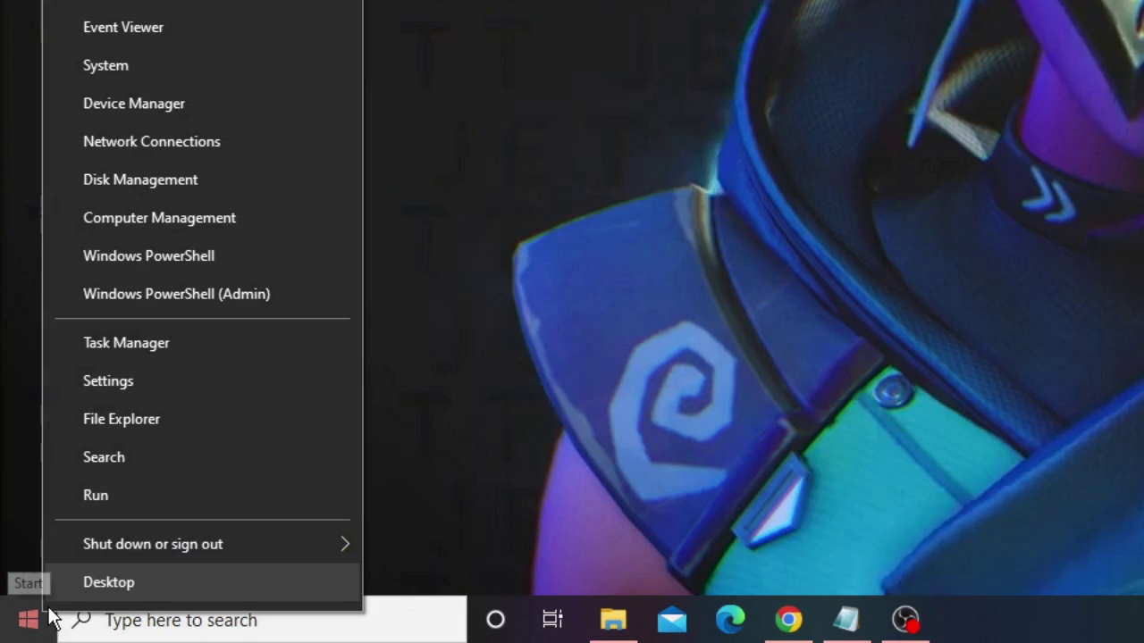
click(201, 107)
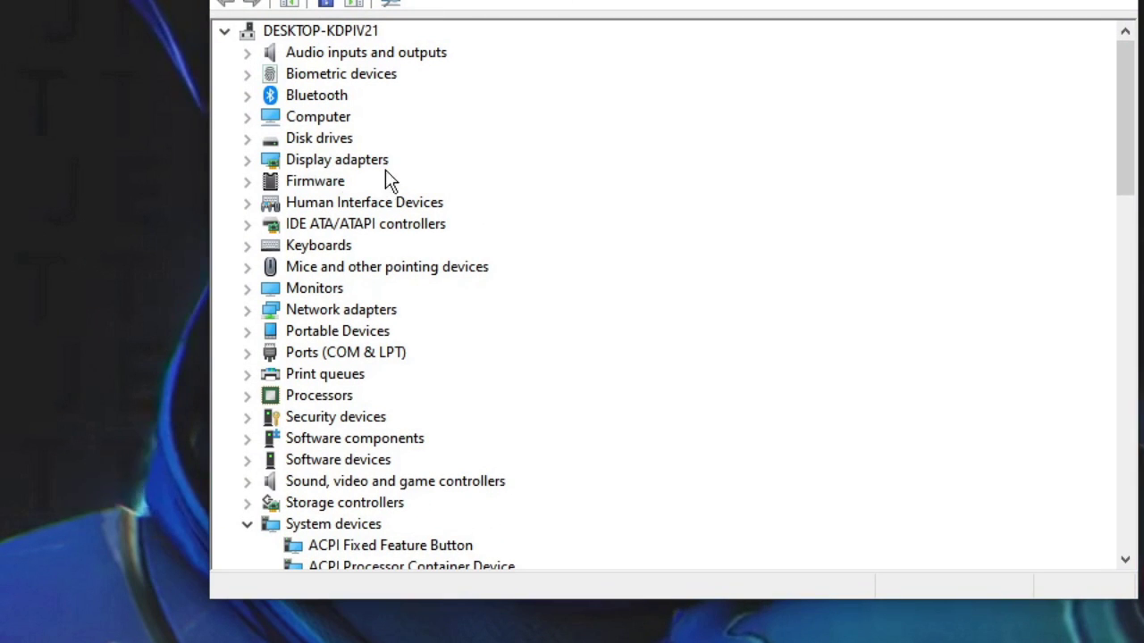
double_click(366, 162)
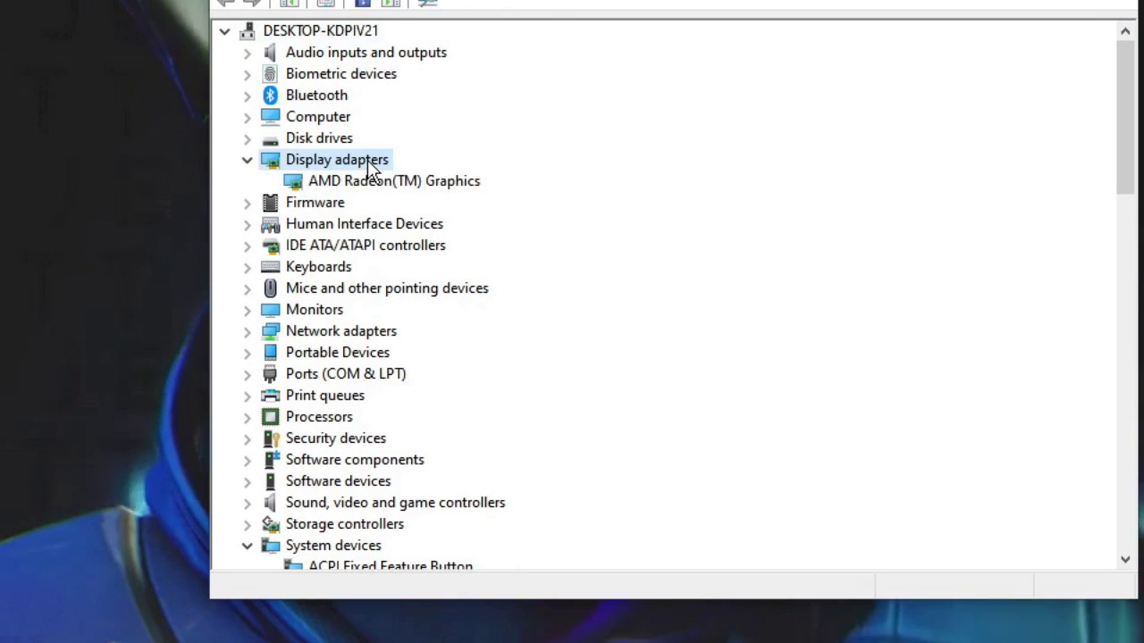
click(375, 183)
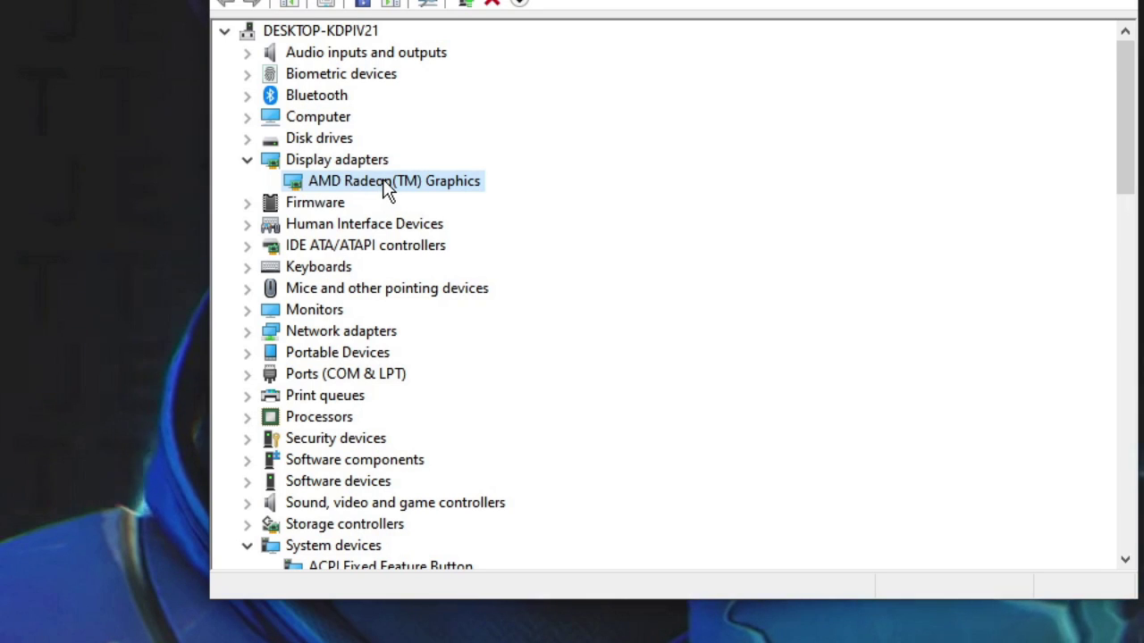
right_click(384, 188)
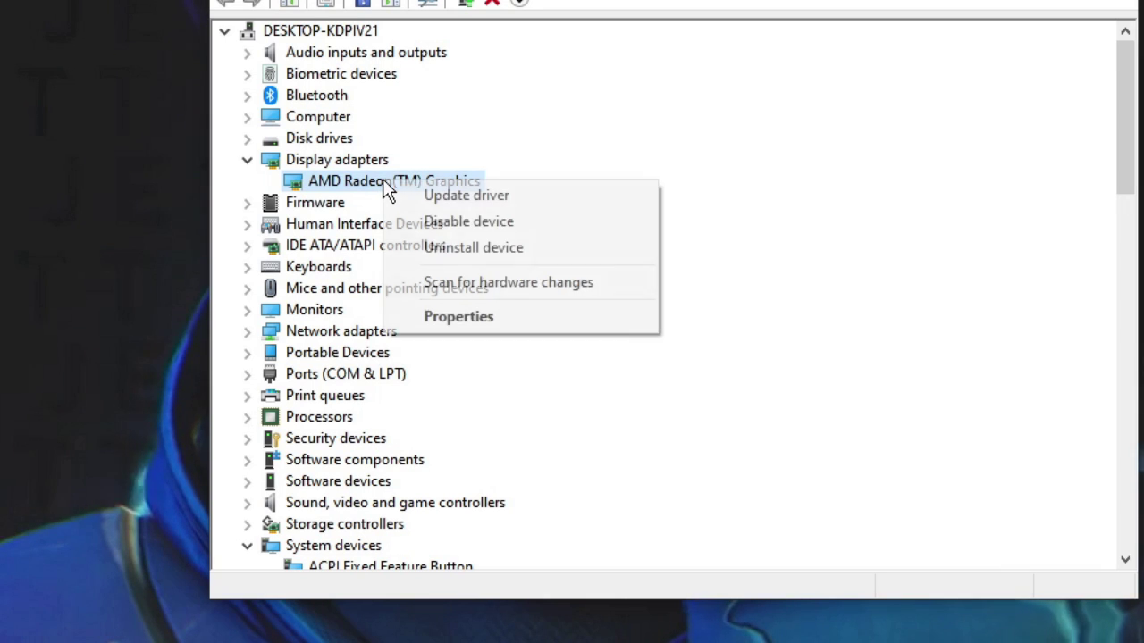
click(498, 197)
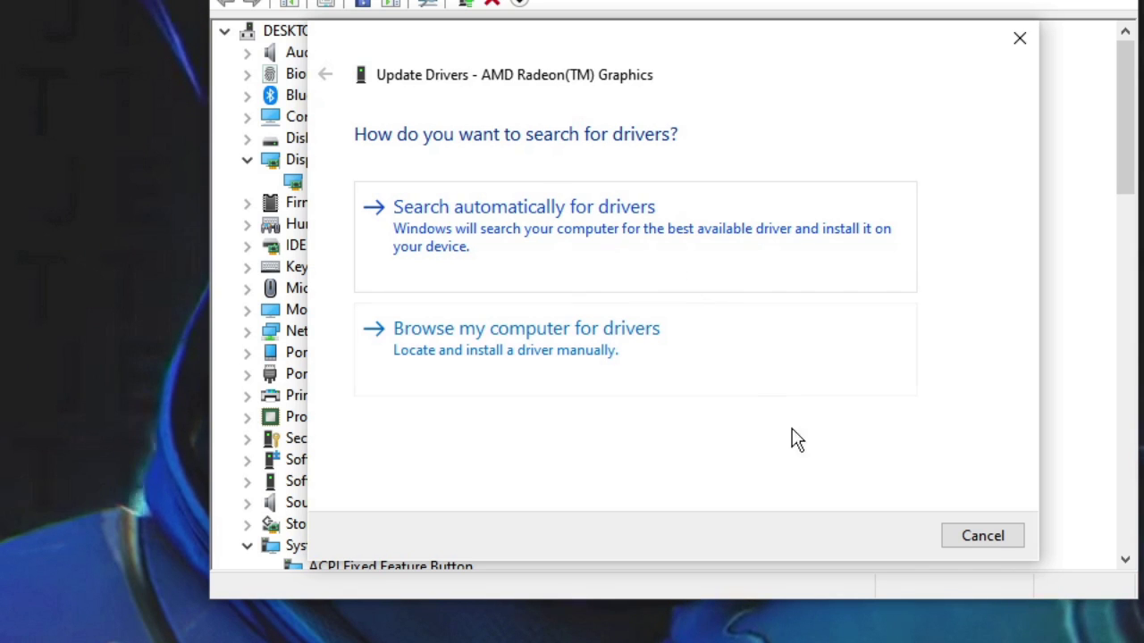
click(985, 546)
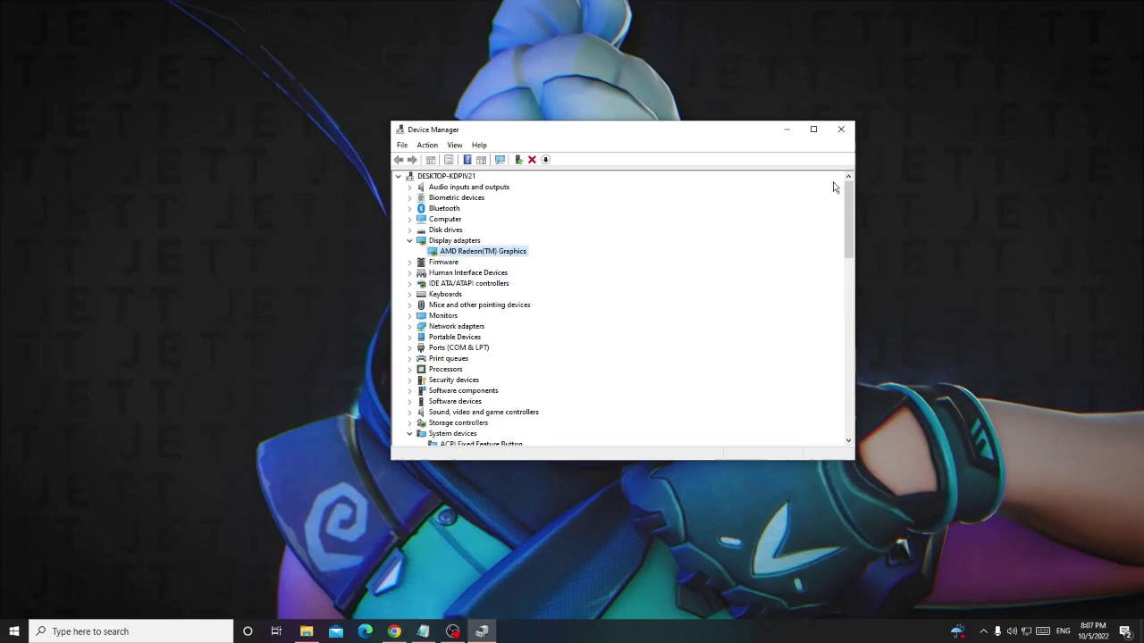
click(839, 134)
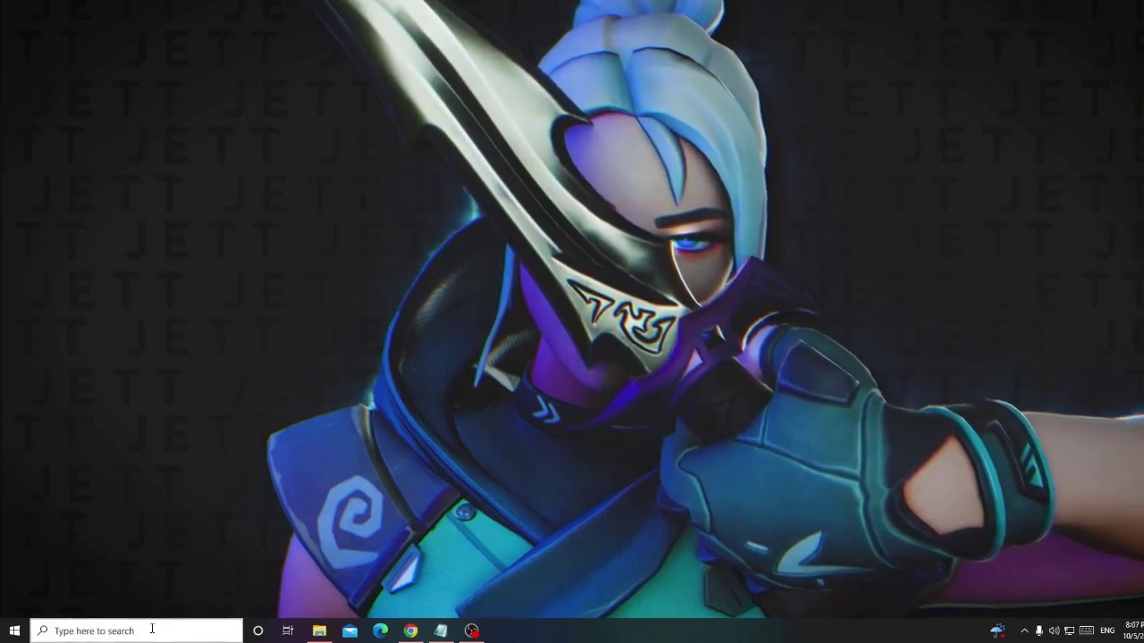
- Search 'background' and open the Background apps settings page
click(147, 632)
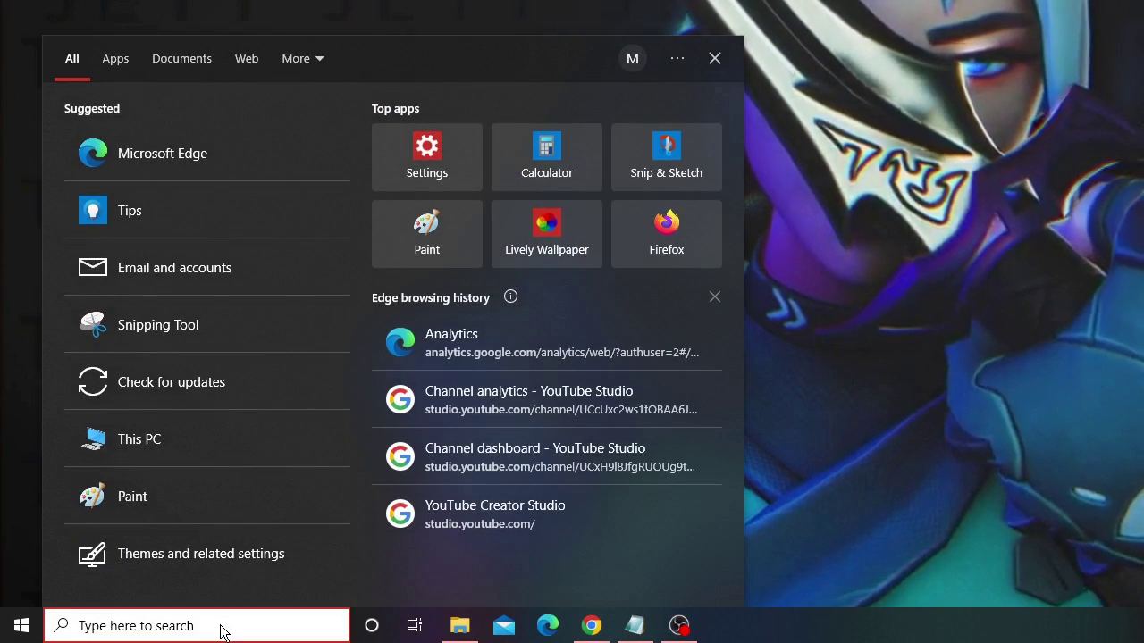
text(backgro)
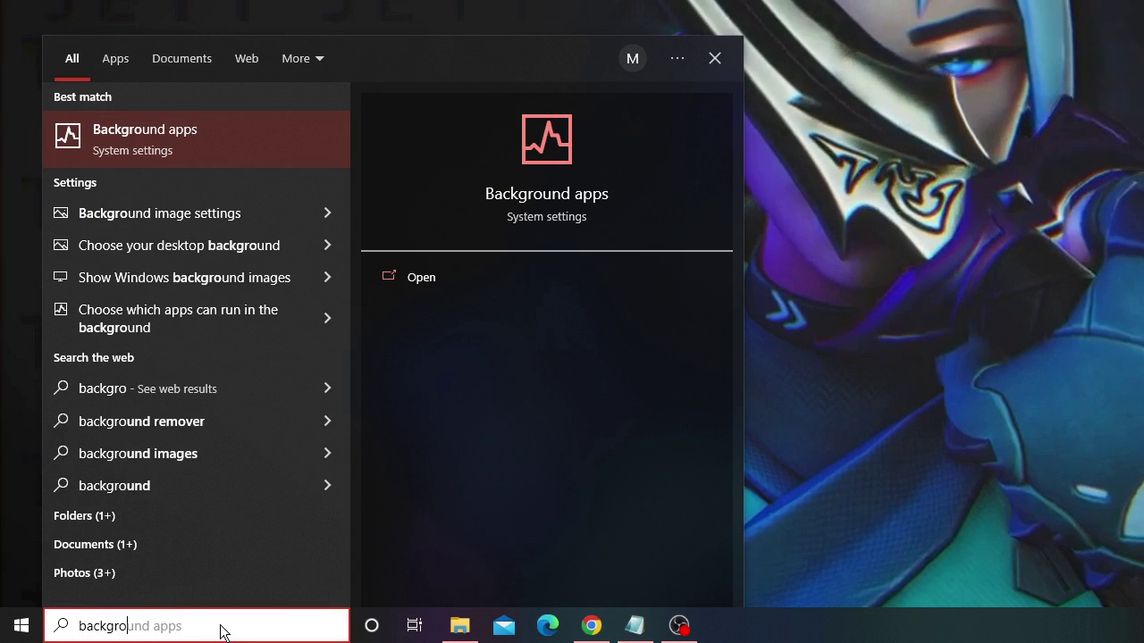
text(und)
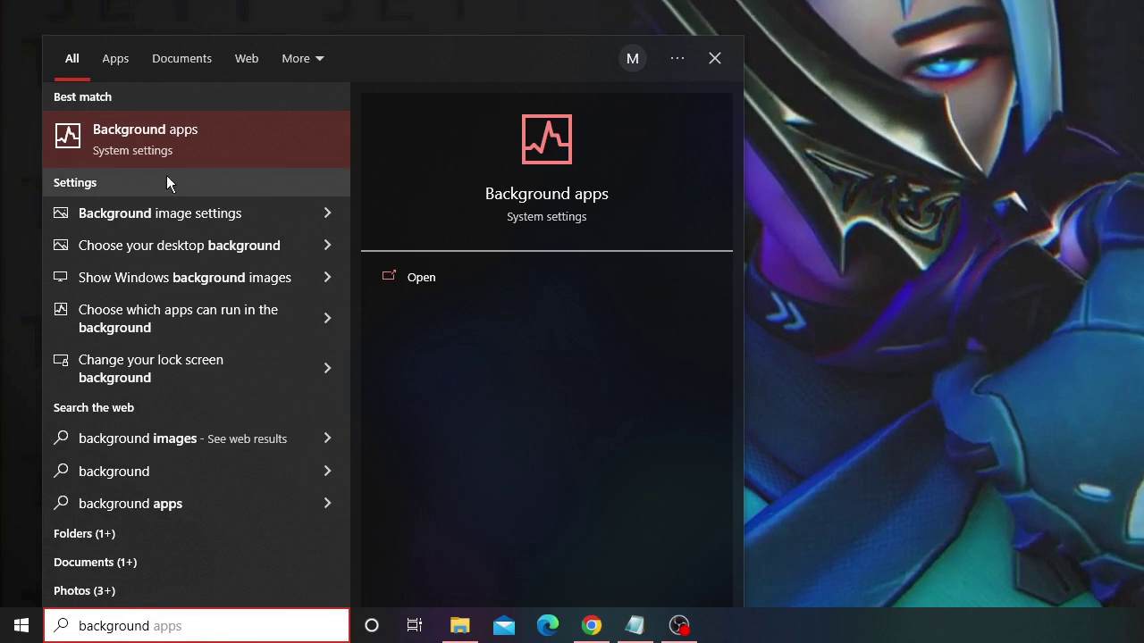
click(220, 142)
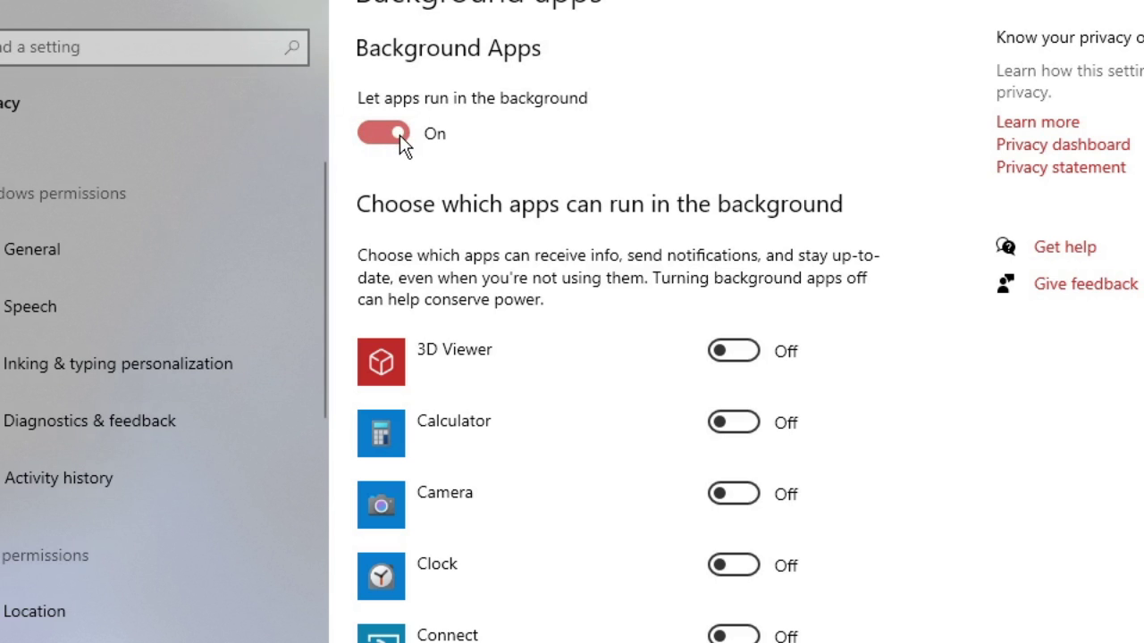
- Toggle 'Let apps run in the background' and review the background app list
click(400, 135)
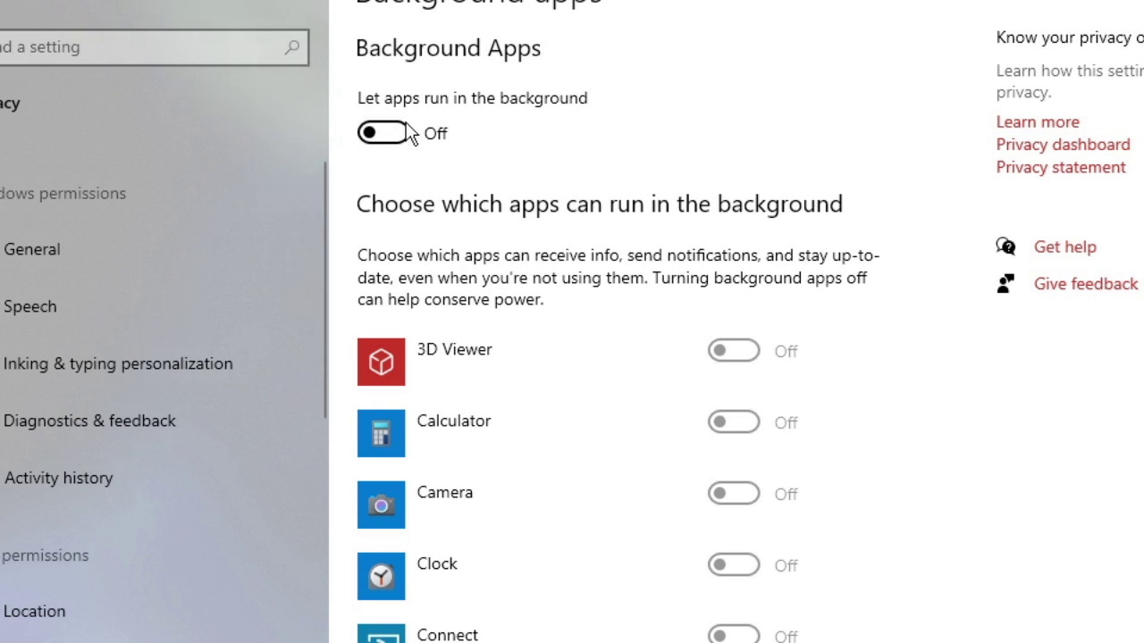
scroll(506, 373, down, 5)
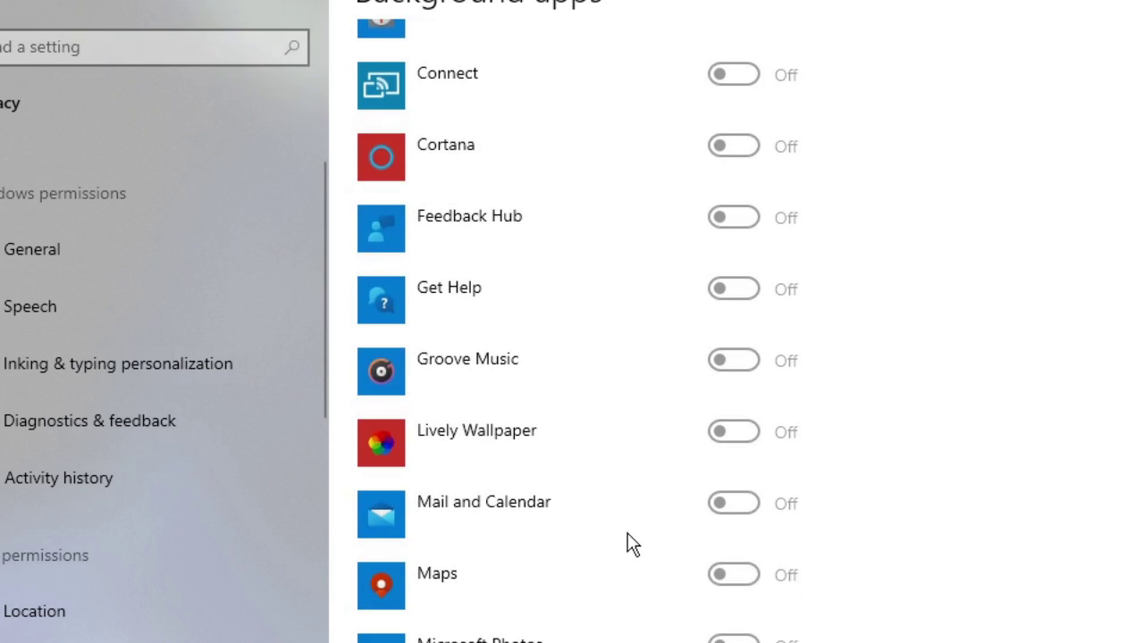
scroll(525, 384, up, 5)
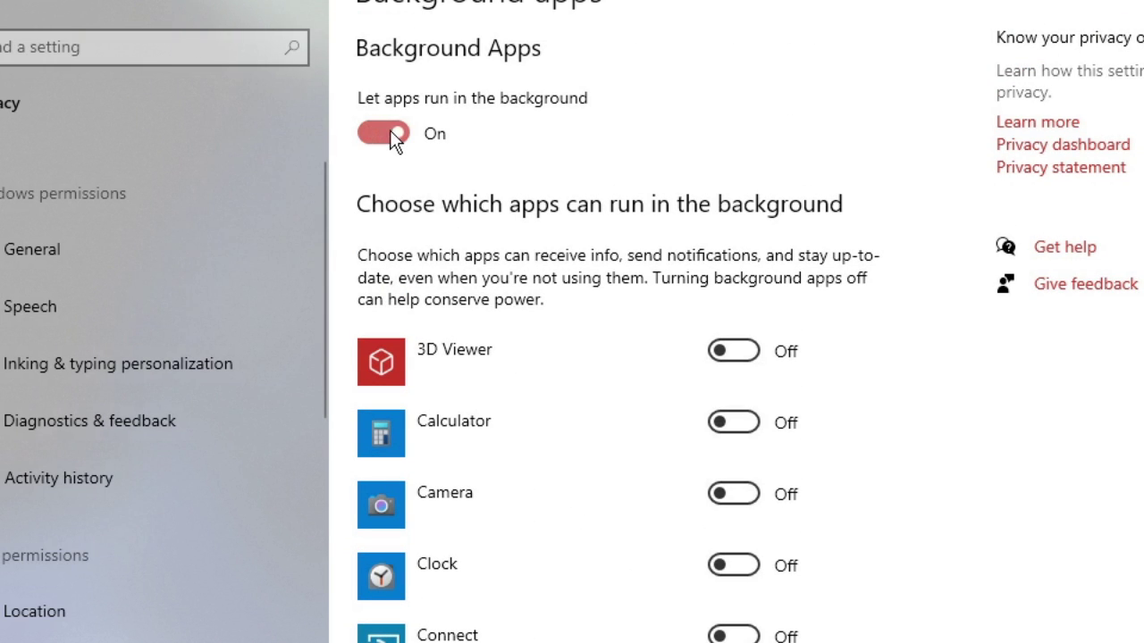
scroll(518, 268, down, 3)
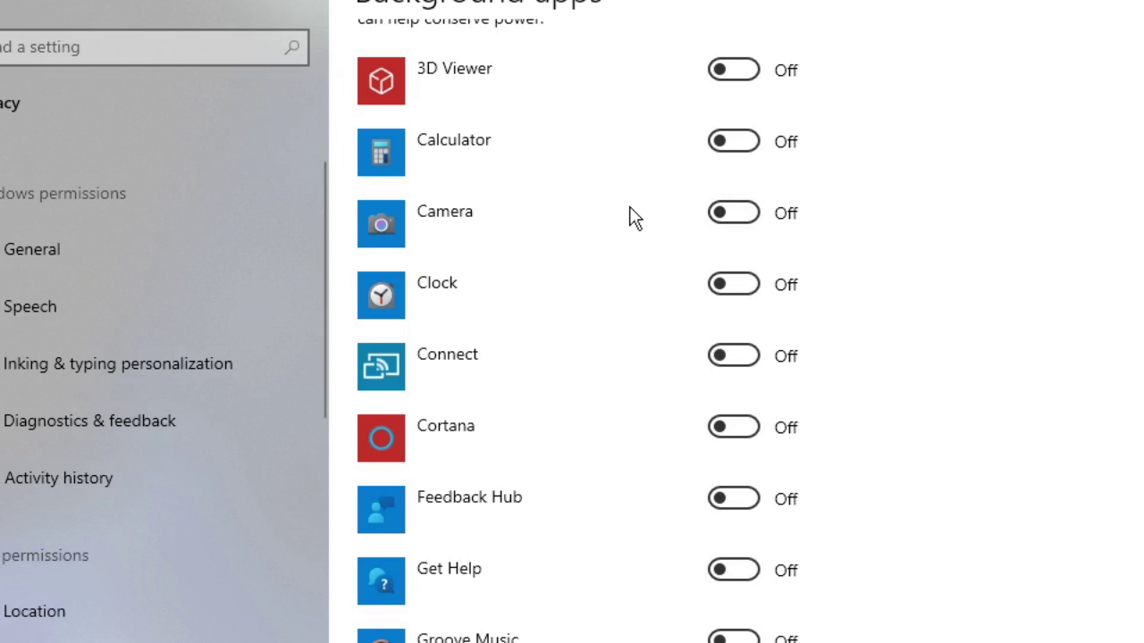
scroll(554, 197, up, 3)
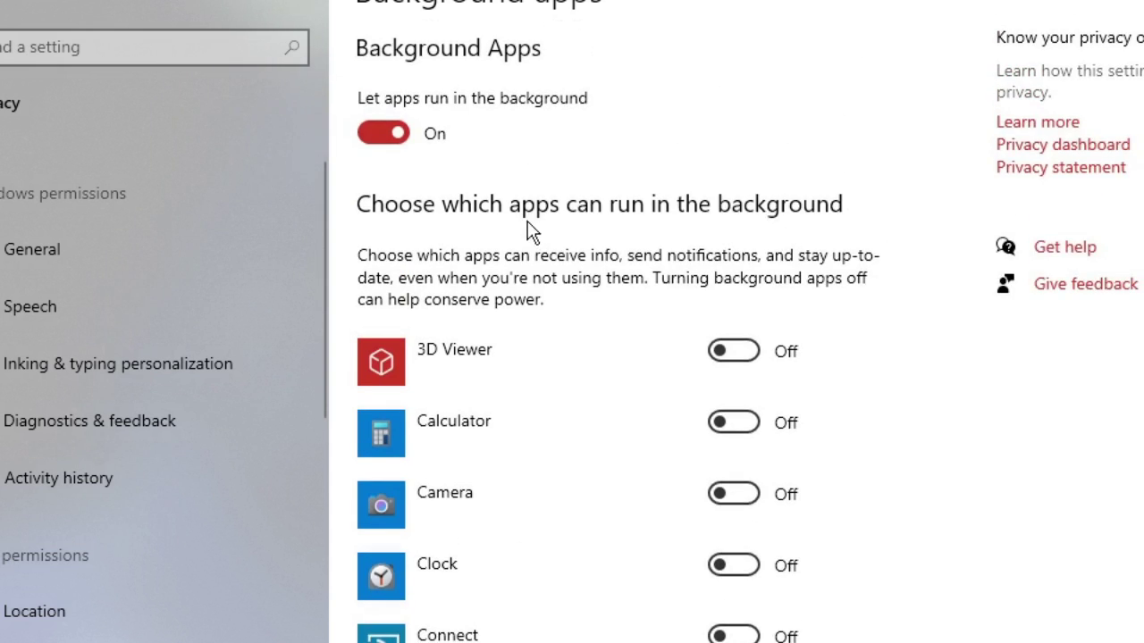
scroll(528, 230, down, 2)
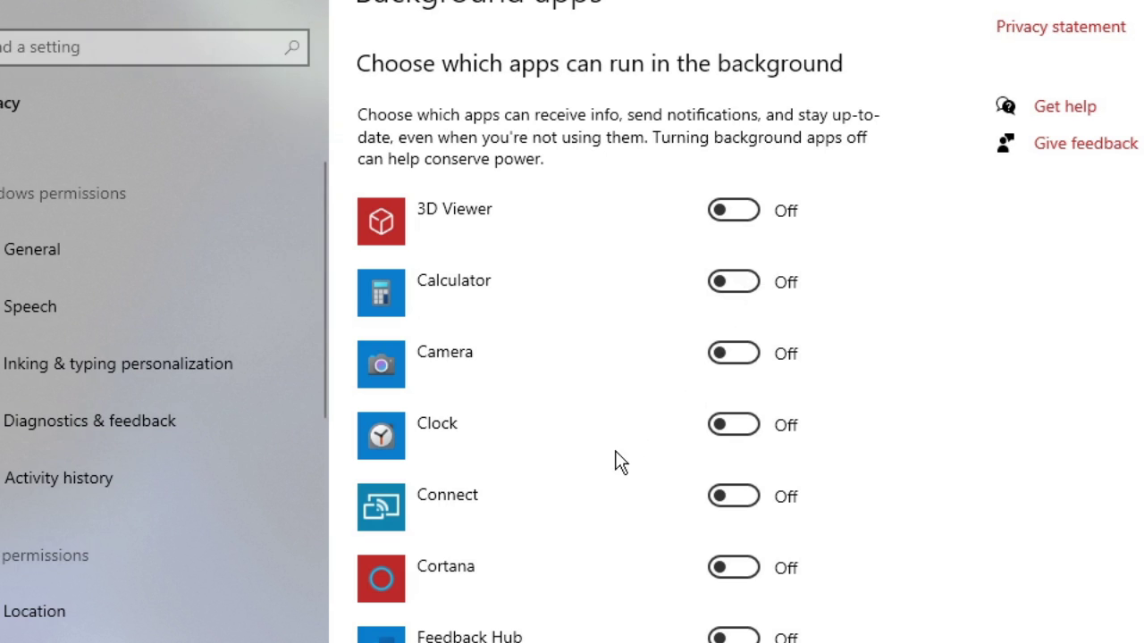
scroll(661, 514, down, 3)
scroll(666, 523, down, 3)
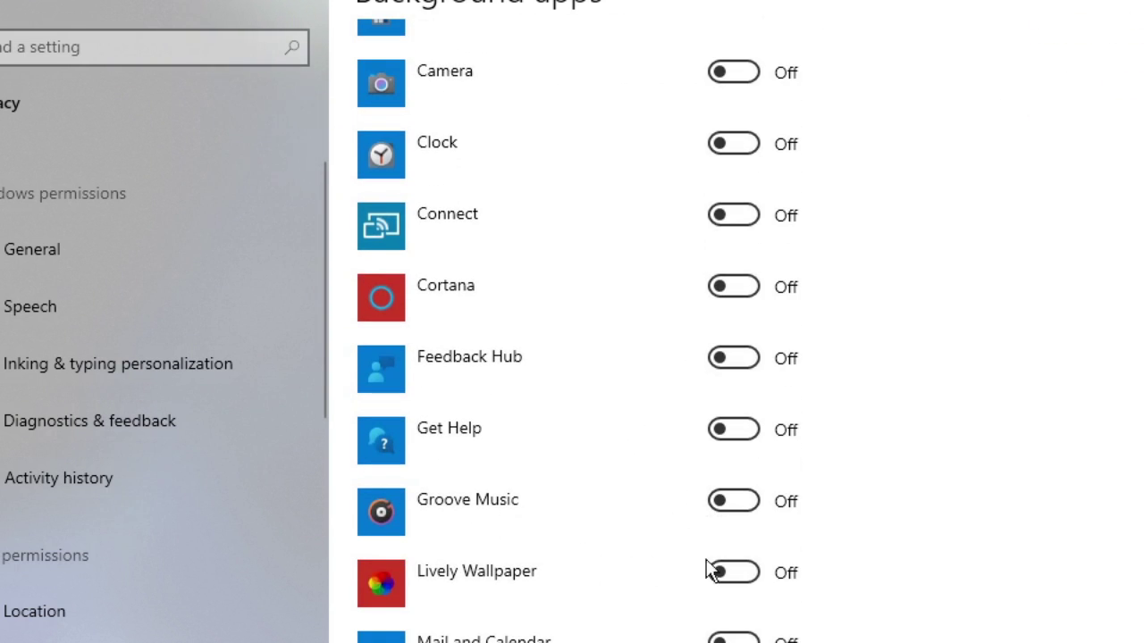
scroll(702, 592, down, 3)
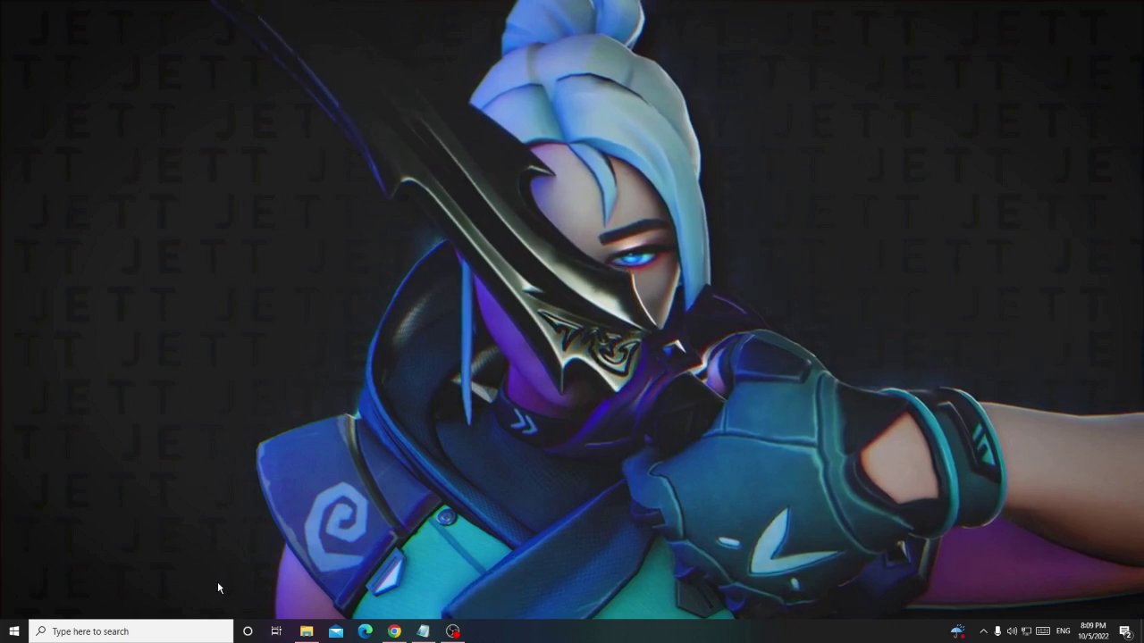
- Search Windows for 'appwiz.cpl'
click(187, 637)
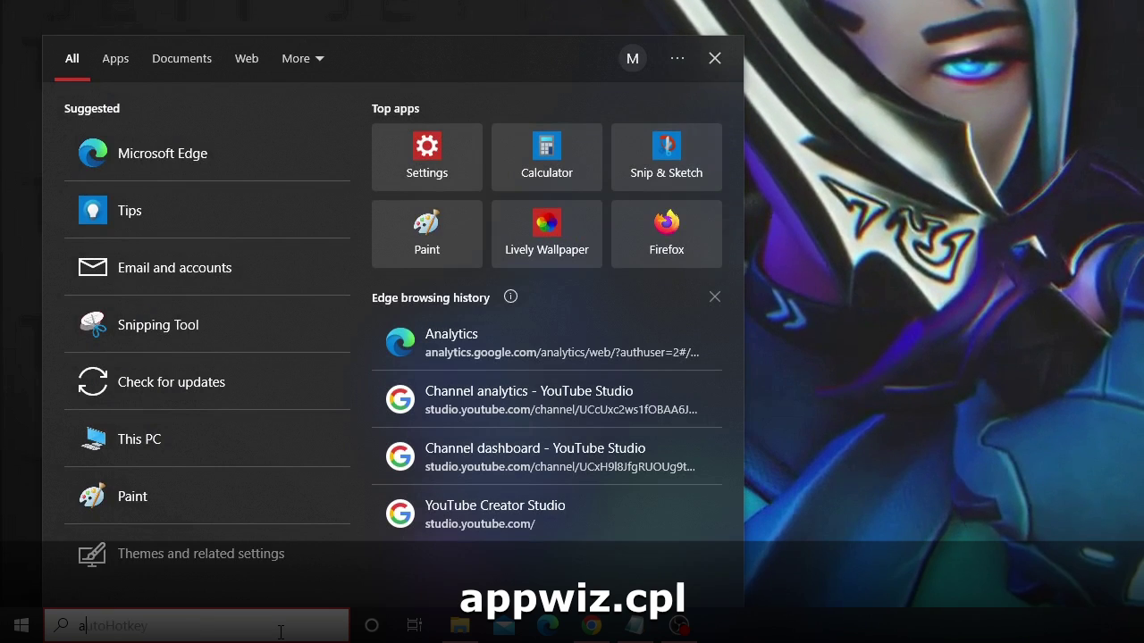
text(appwiz)
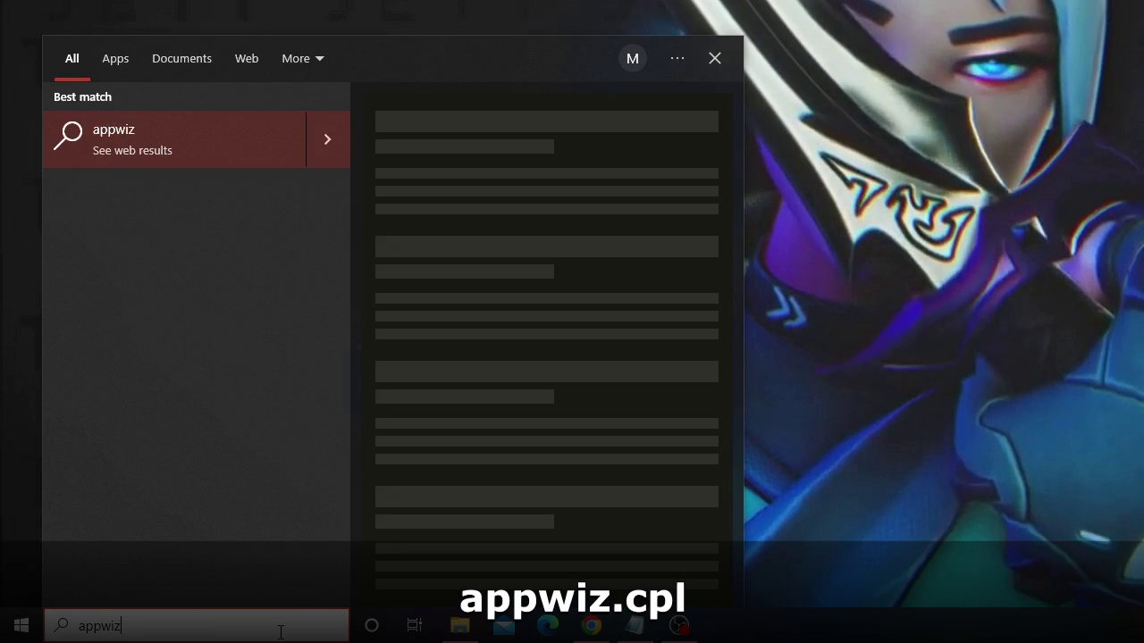
text(.c)
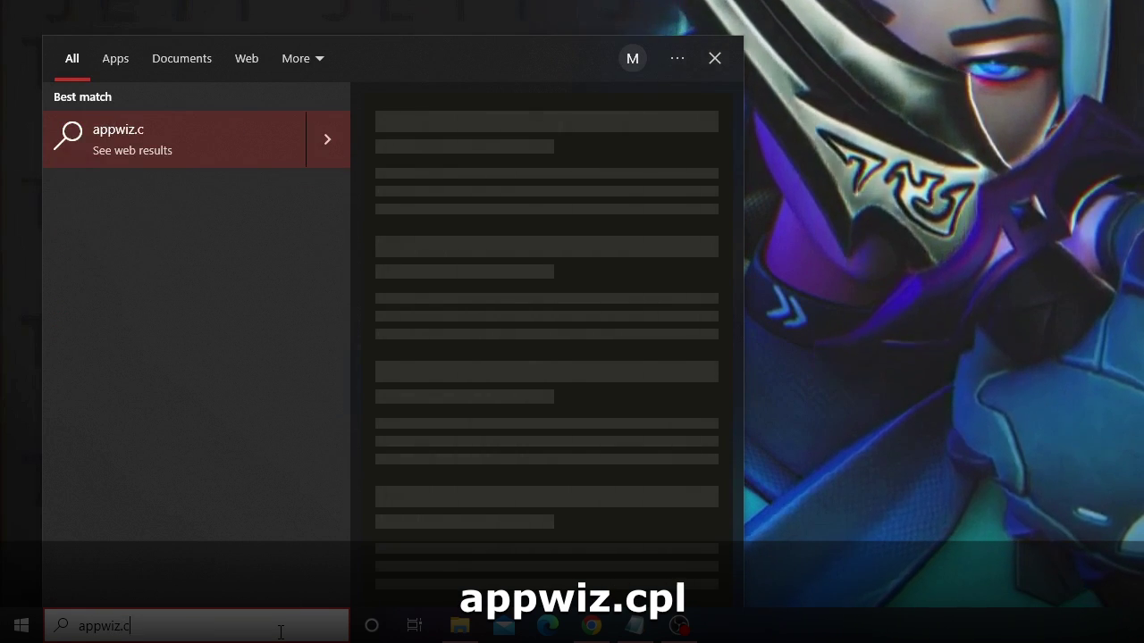
text(pl)
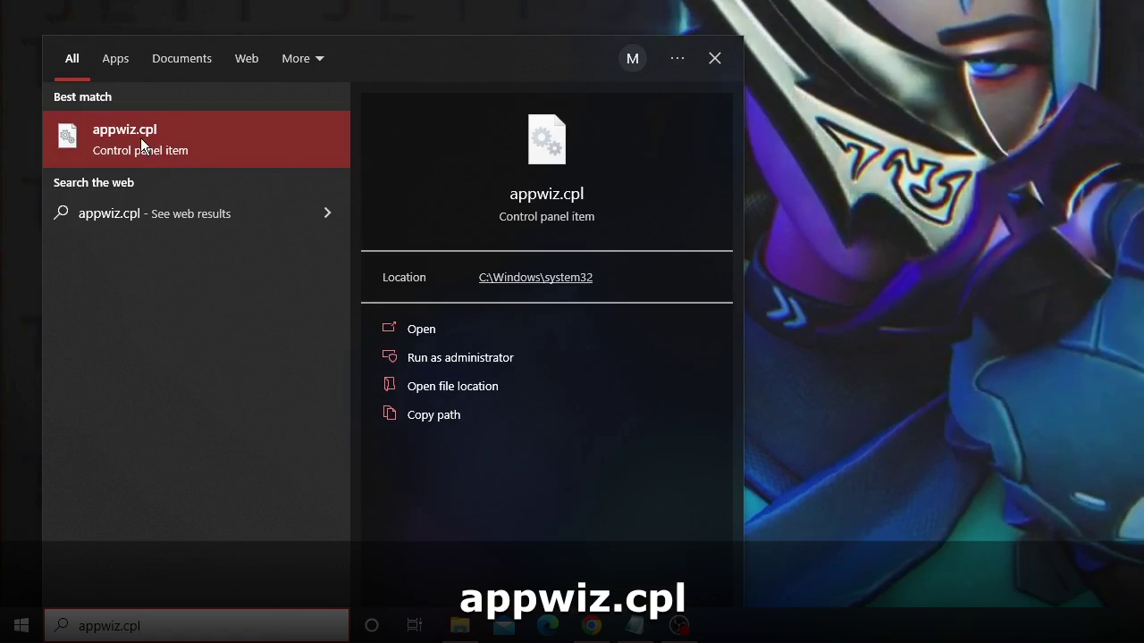
- Uninstall Roblox Player from Programs and Features and acknowledge the uninstalled message
click(187, 144)
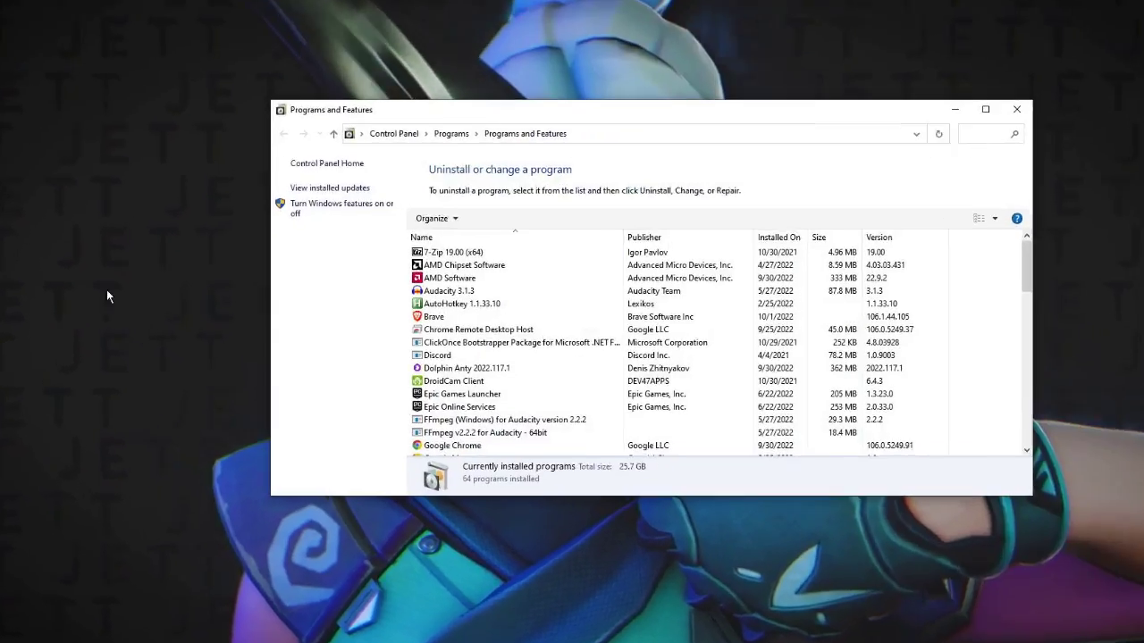
click(459, 266)
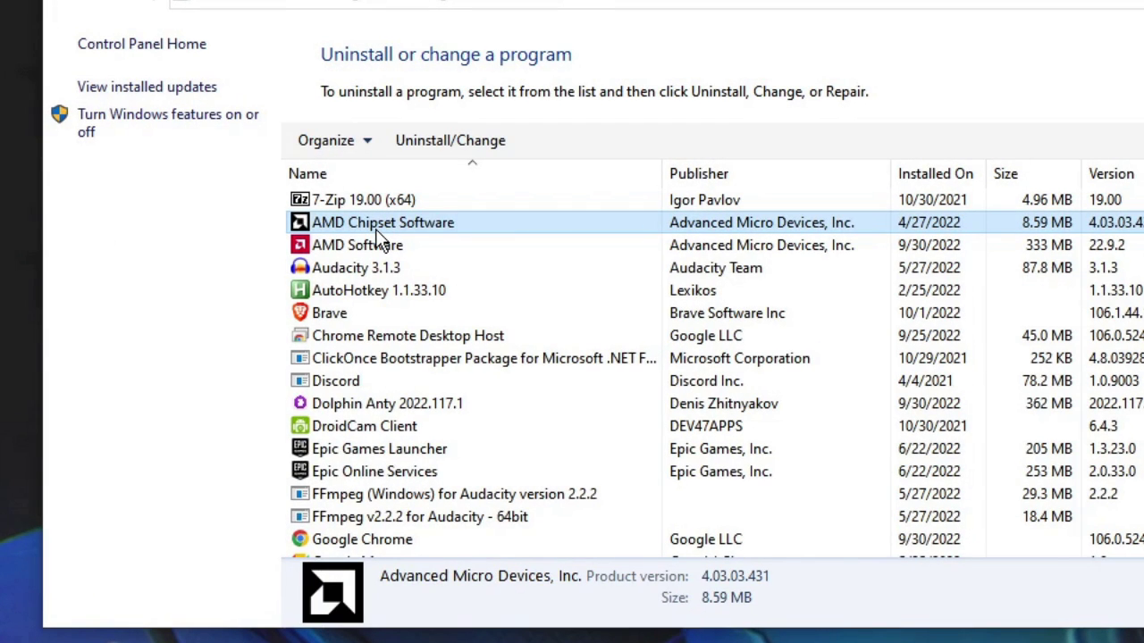
key(r)
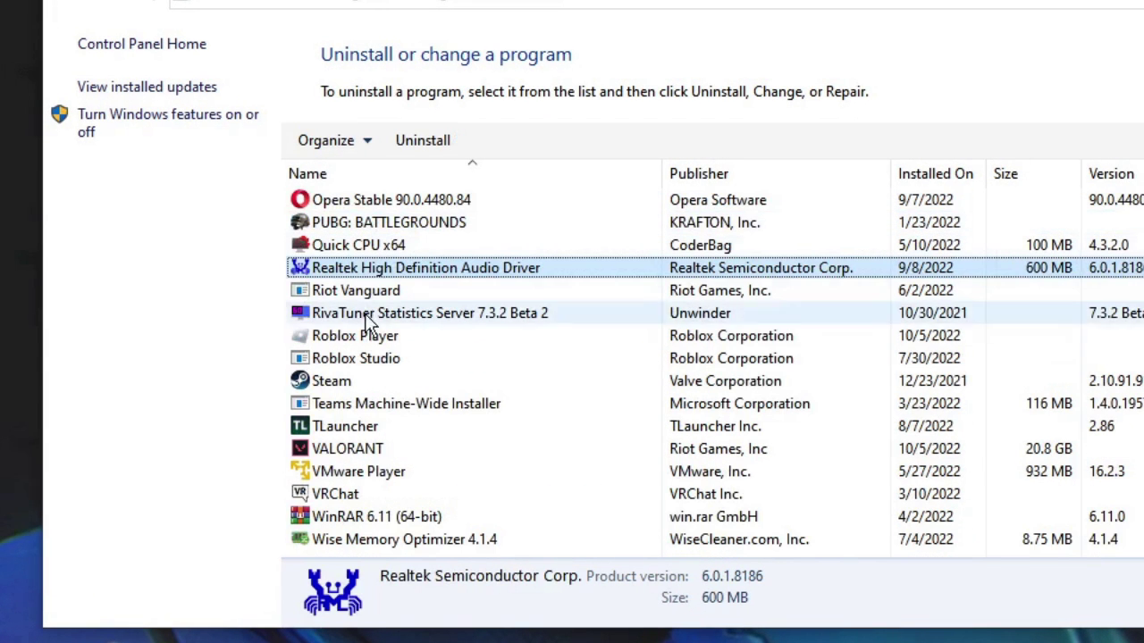
click(367, 340)
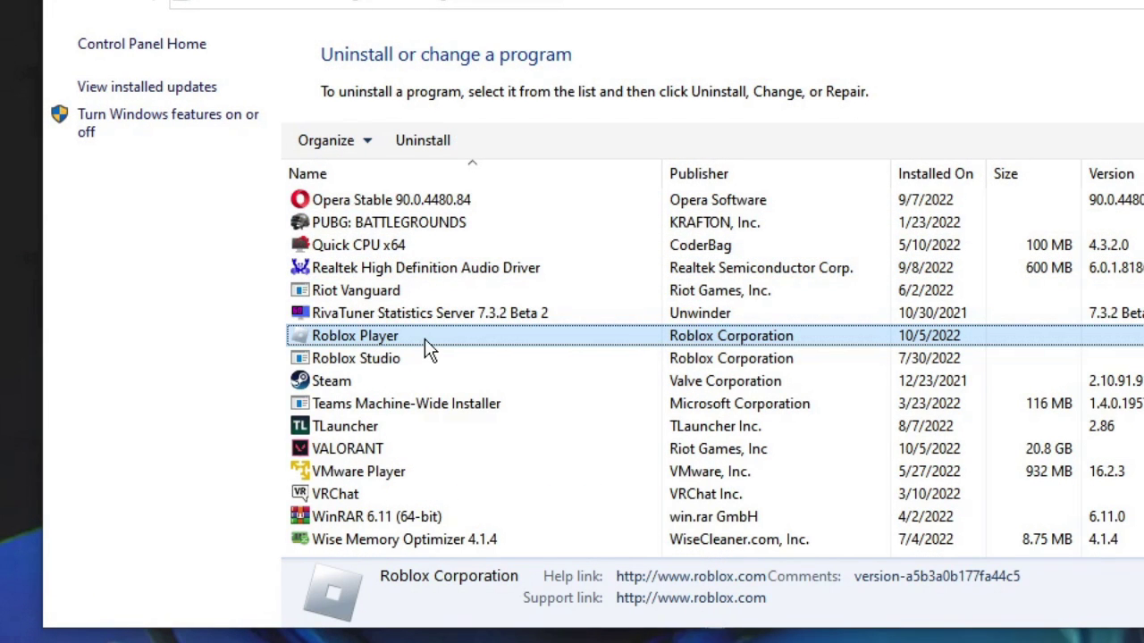
click(432, 142)
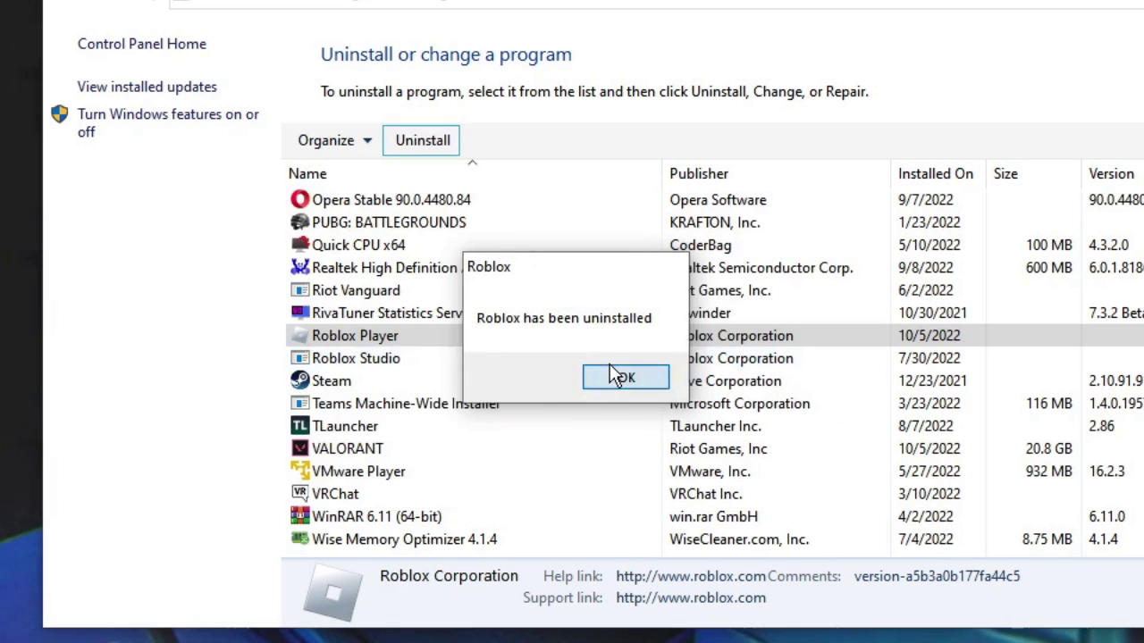
click(610, 375)
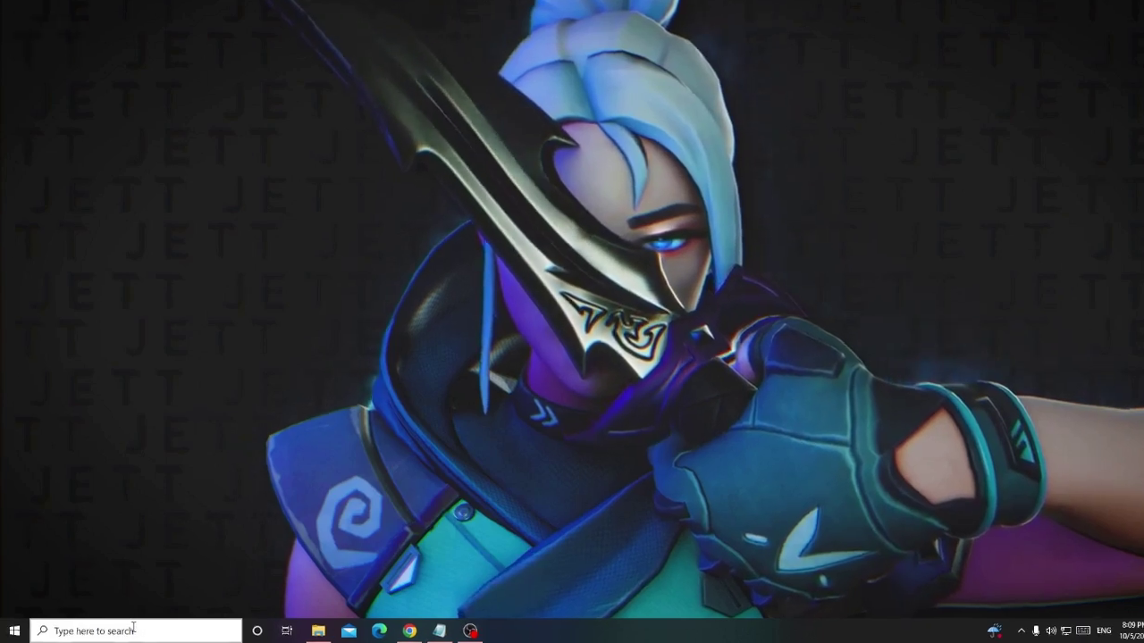
- Enter '%localappdata%' in Windows search after clearing a stray character
click(123, 628)
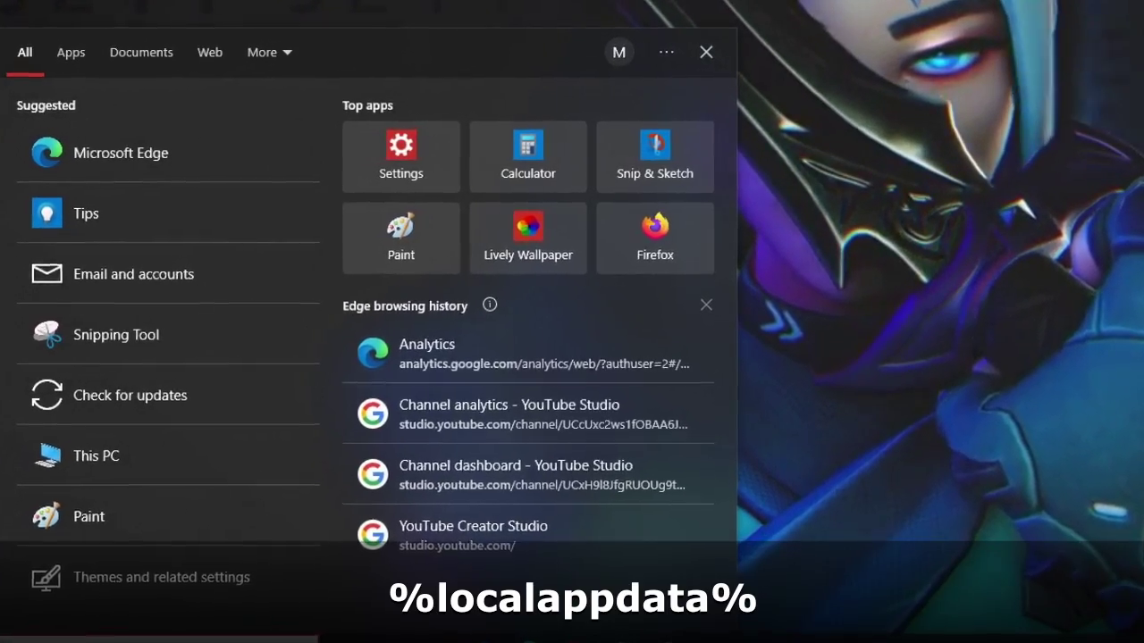
text(&)
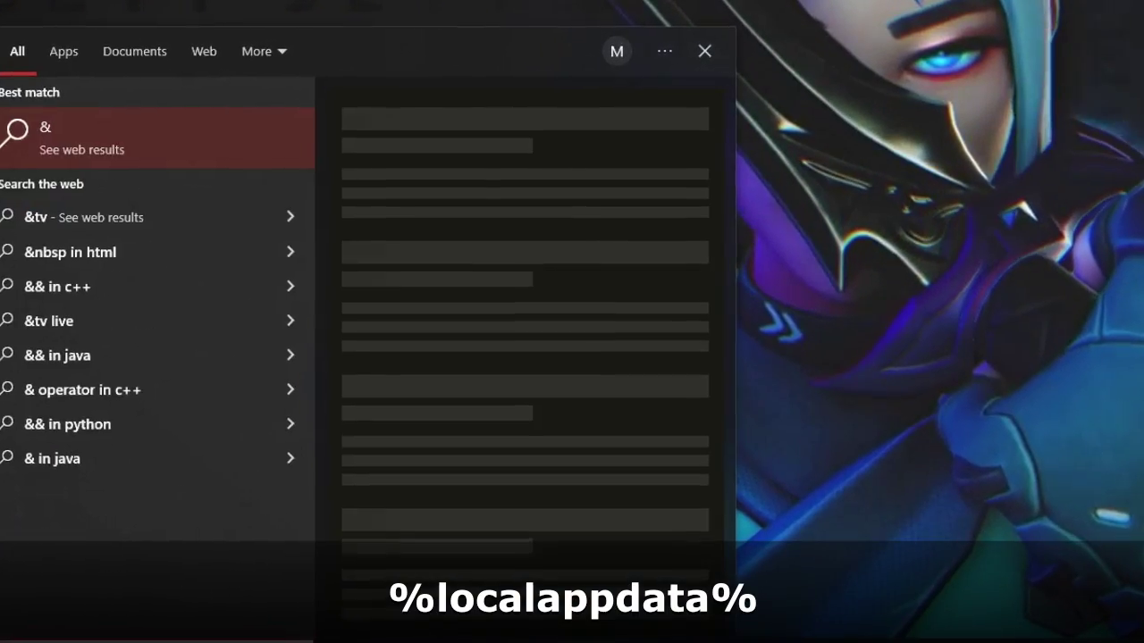
key(BackSpace)
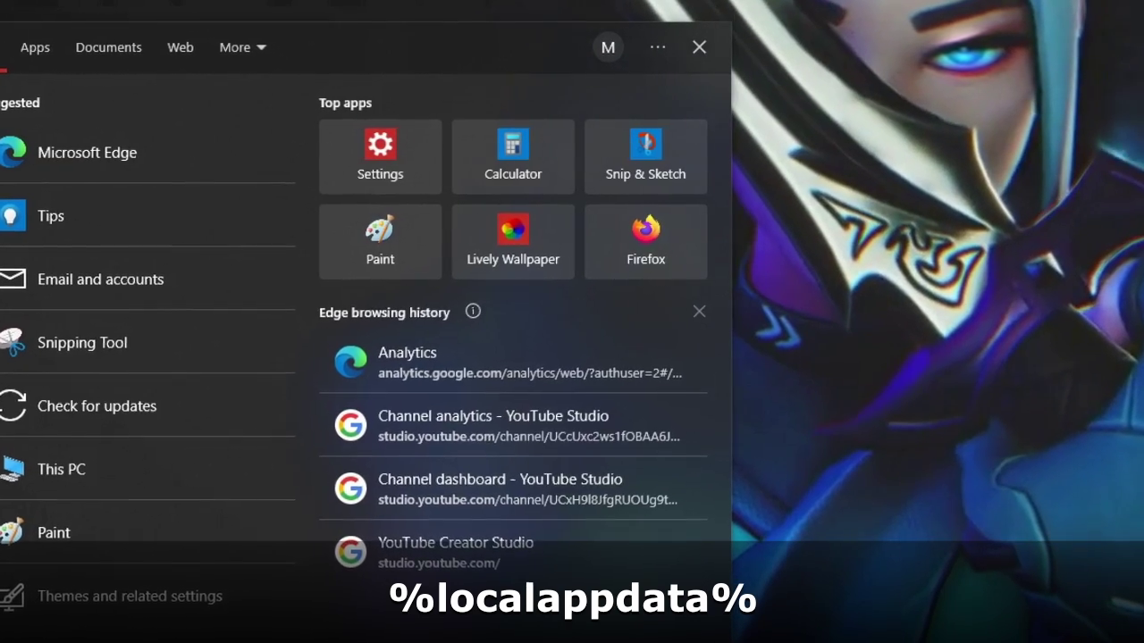
text(%)
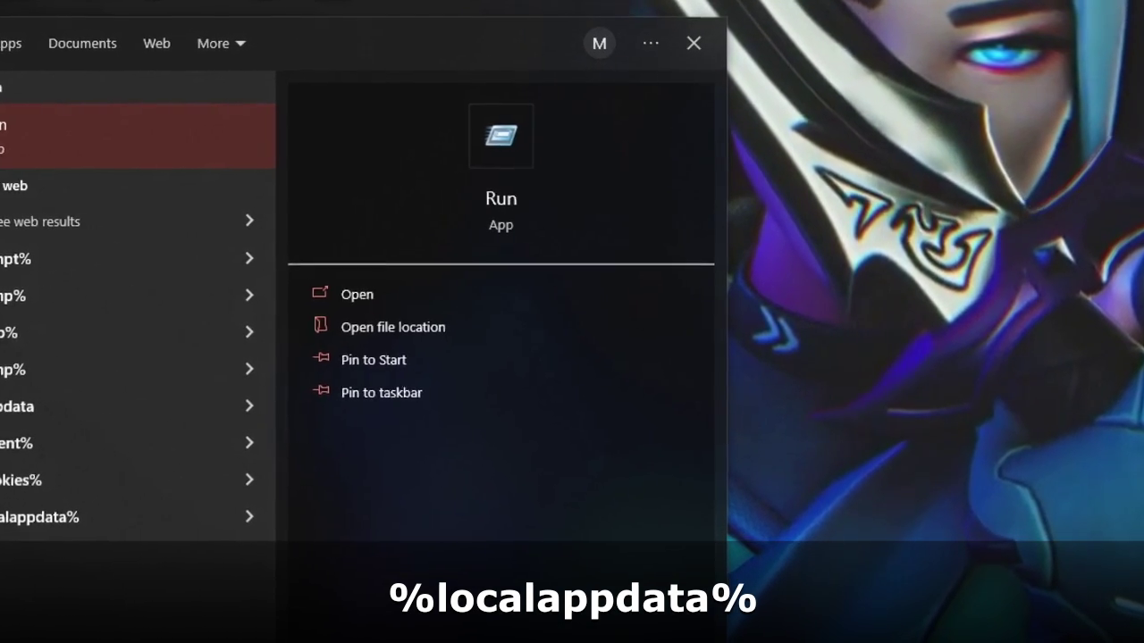
text(localappda)
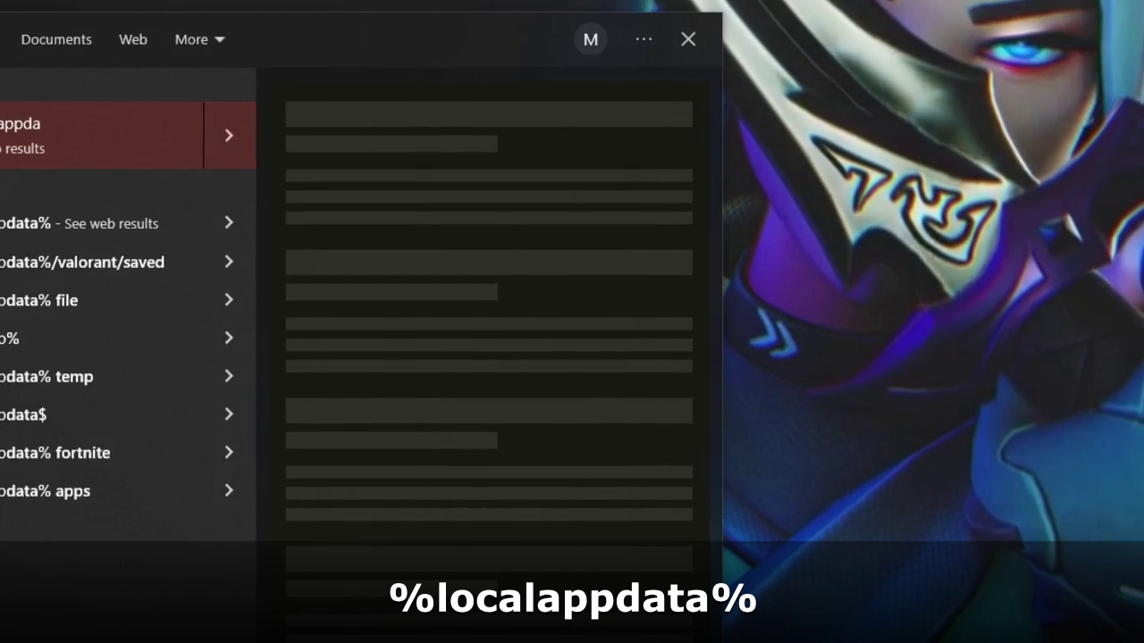
text(ta)
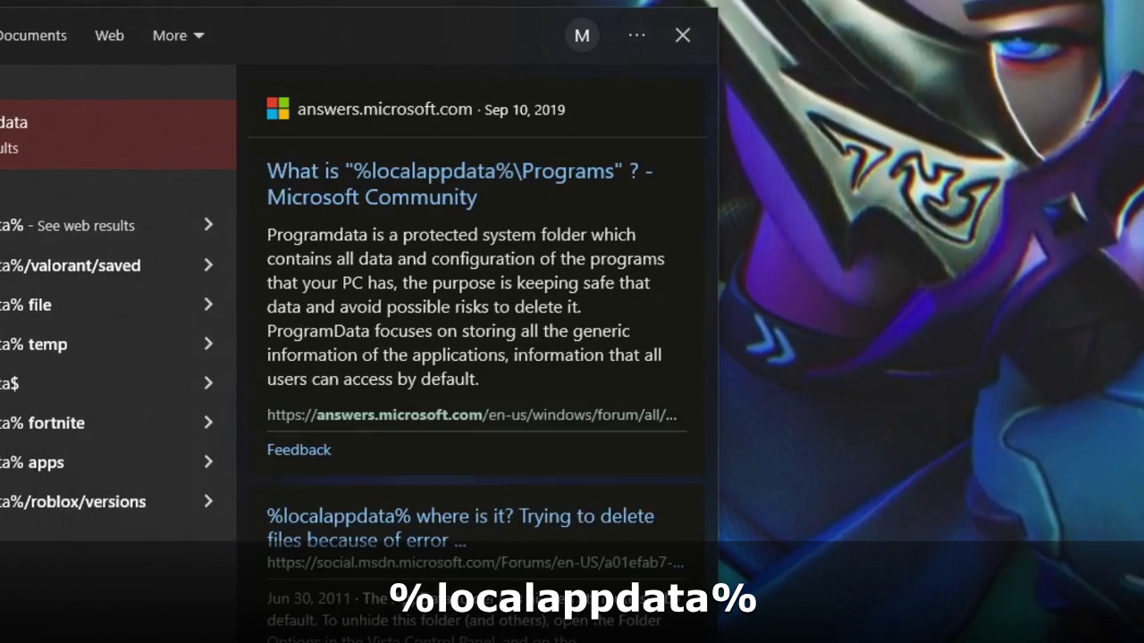
text(%)
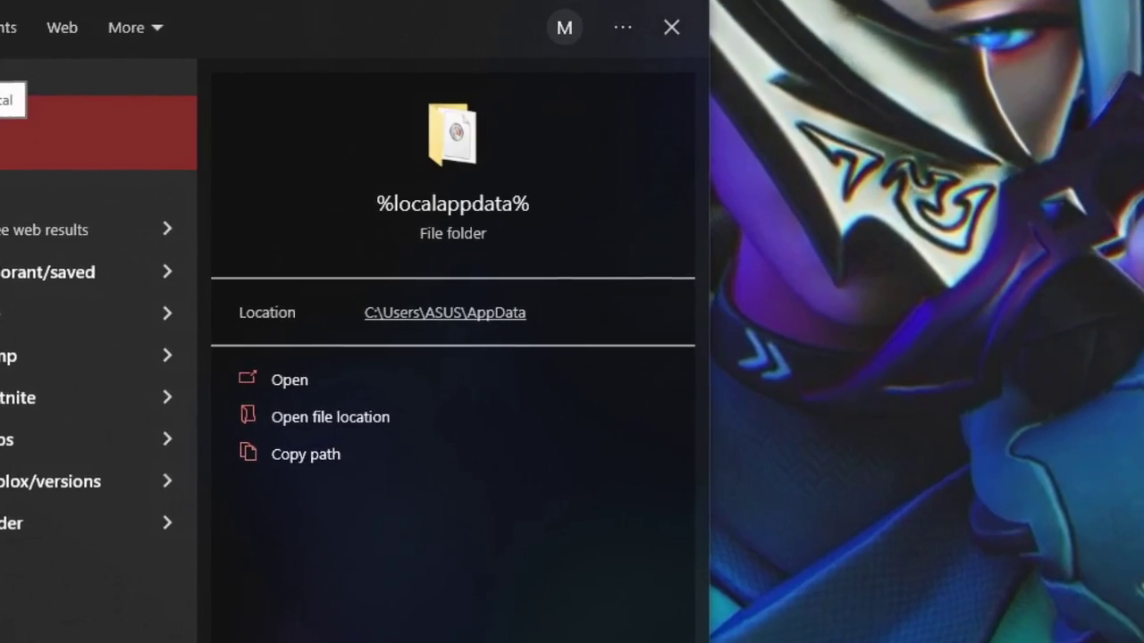
- Open the Local AppData folder and delete its Roblox folder
key(Return)
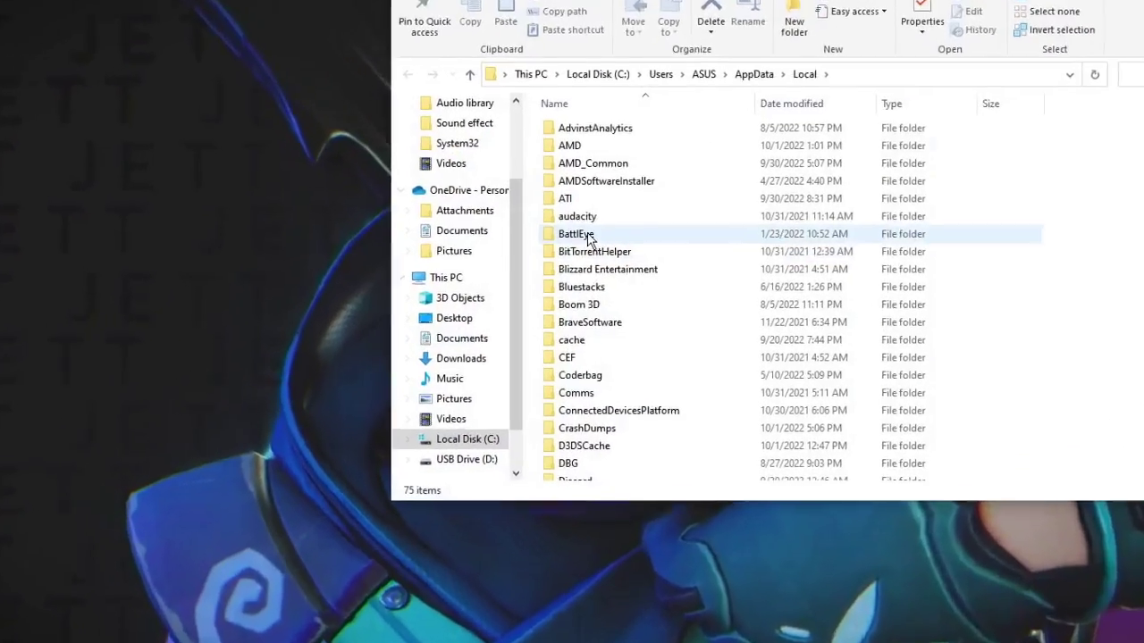
click(595, 197)
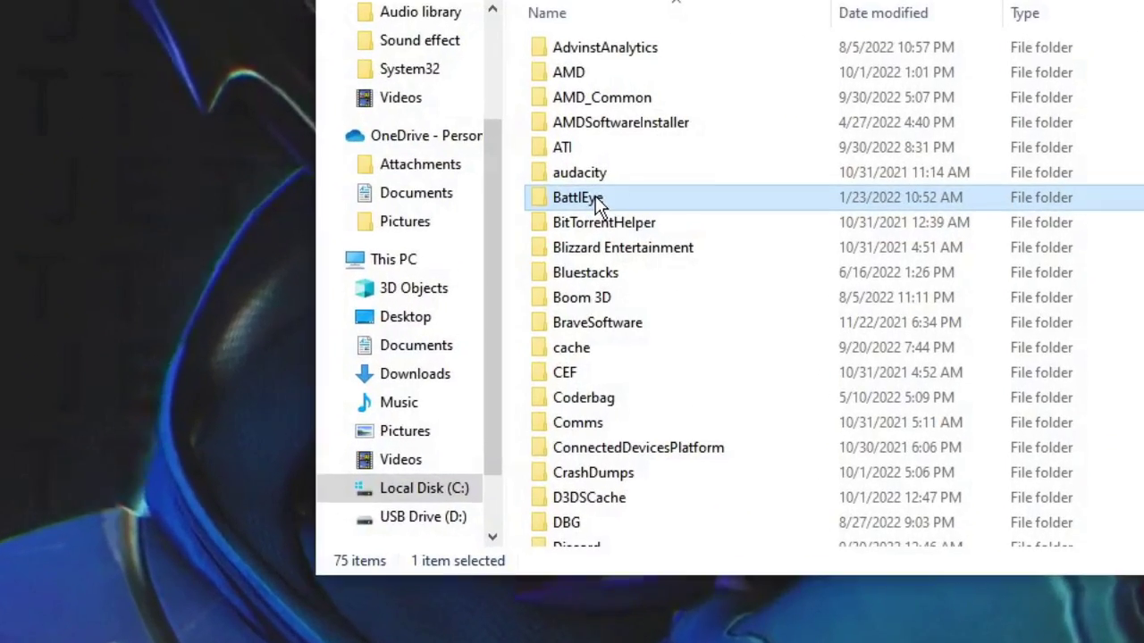
key(r)
click(592, 94)
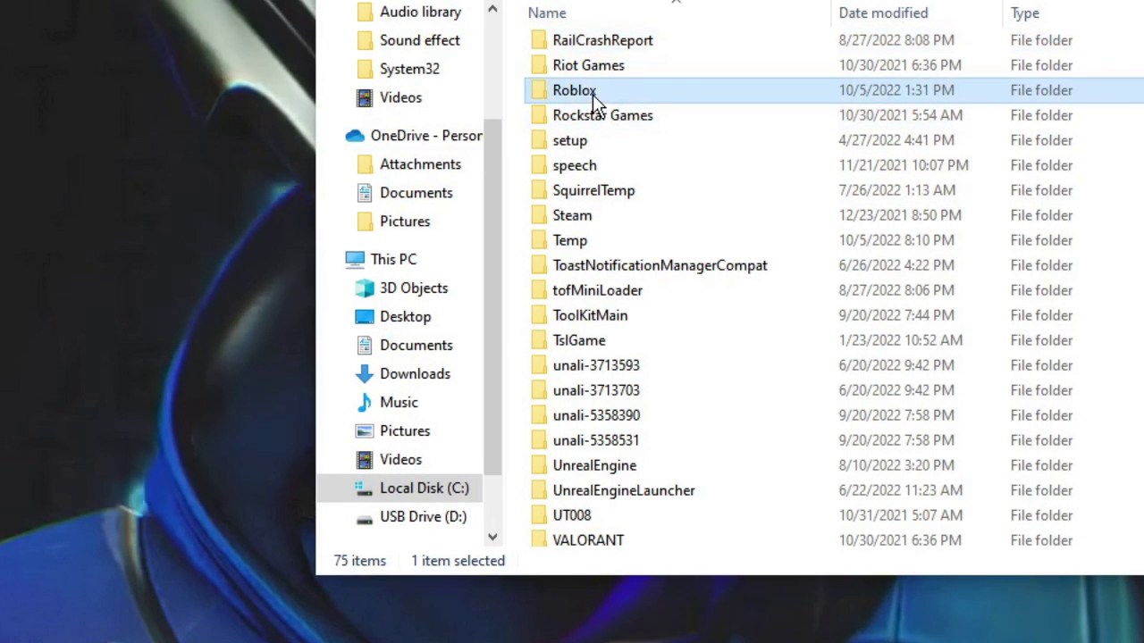
right_click(608, 89)
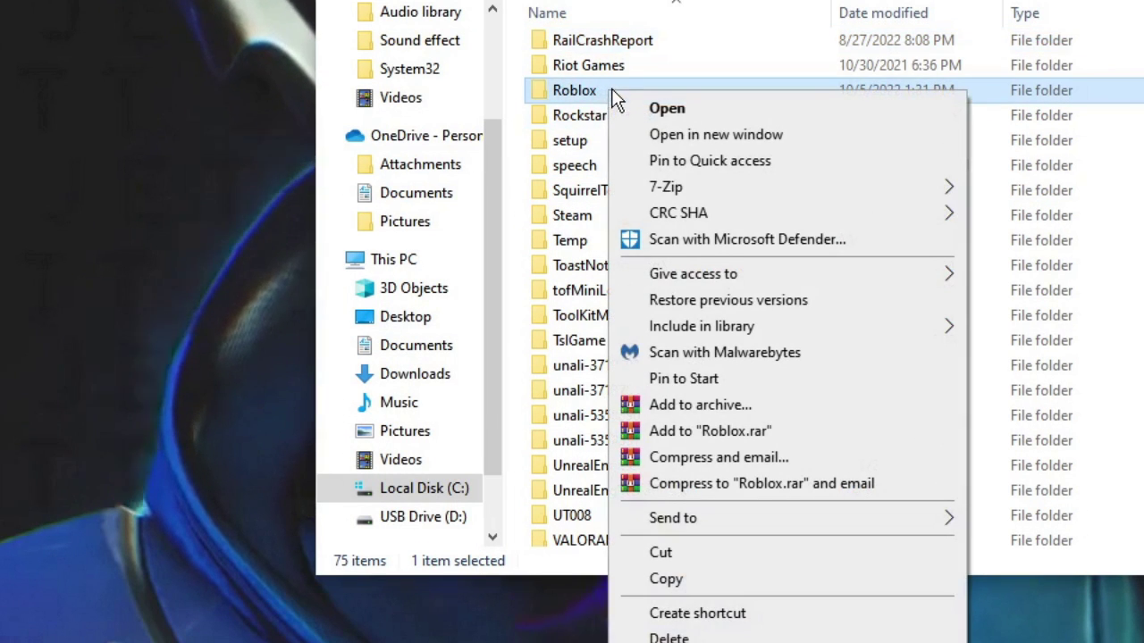
click(669, 636)
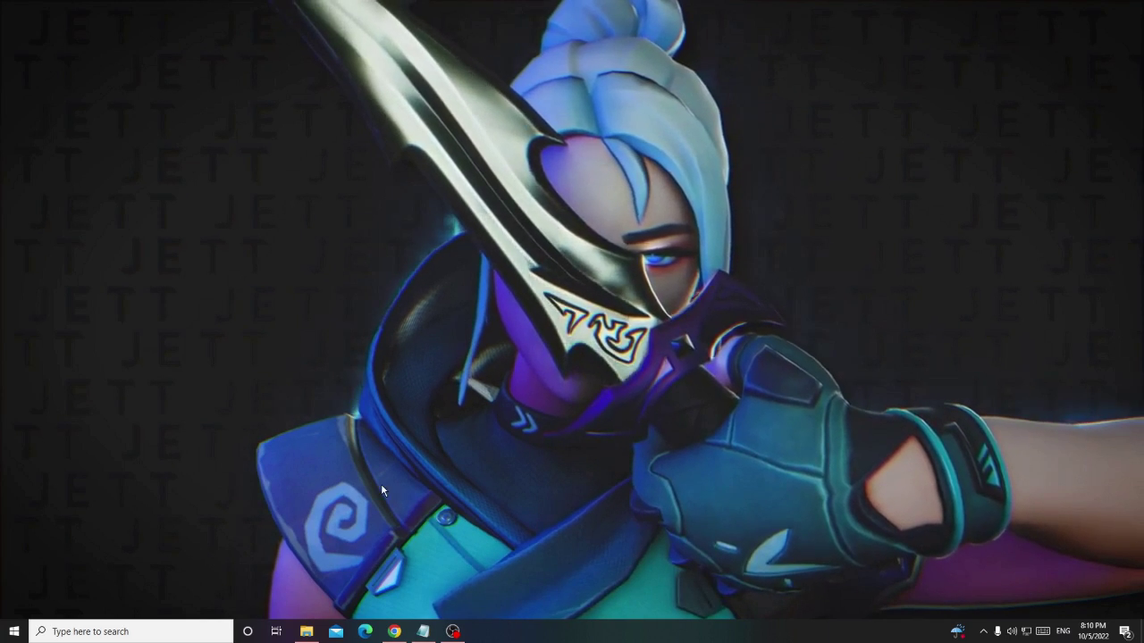
- Search 'store' and launch Microsoft Store
click(214, 636)
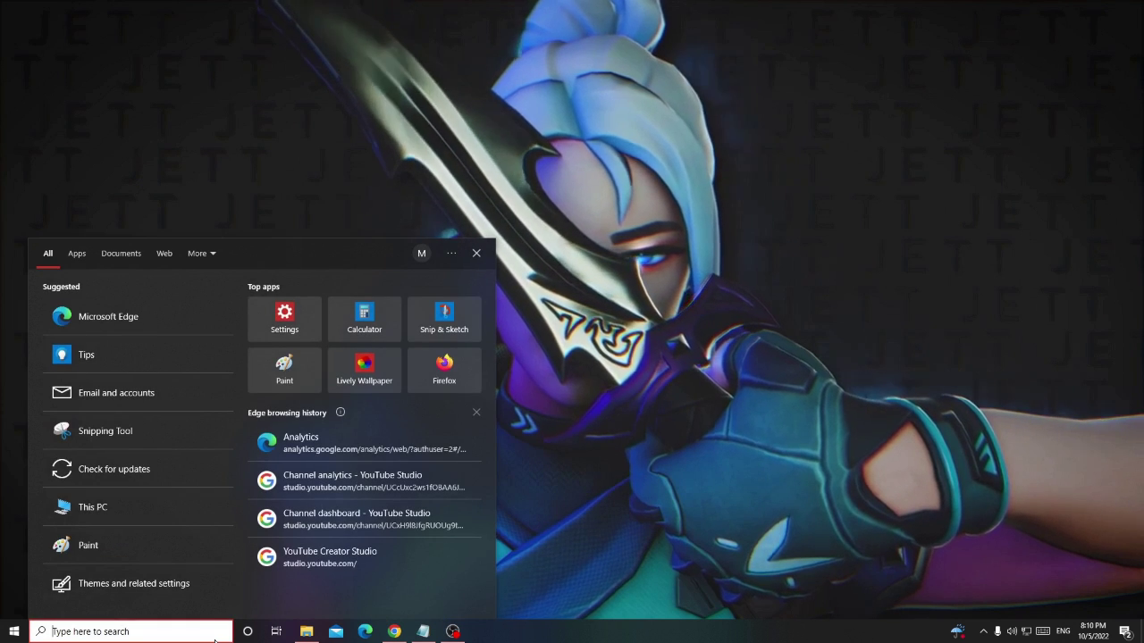
text(store)
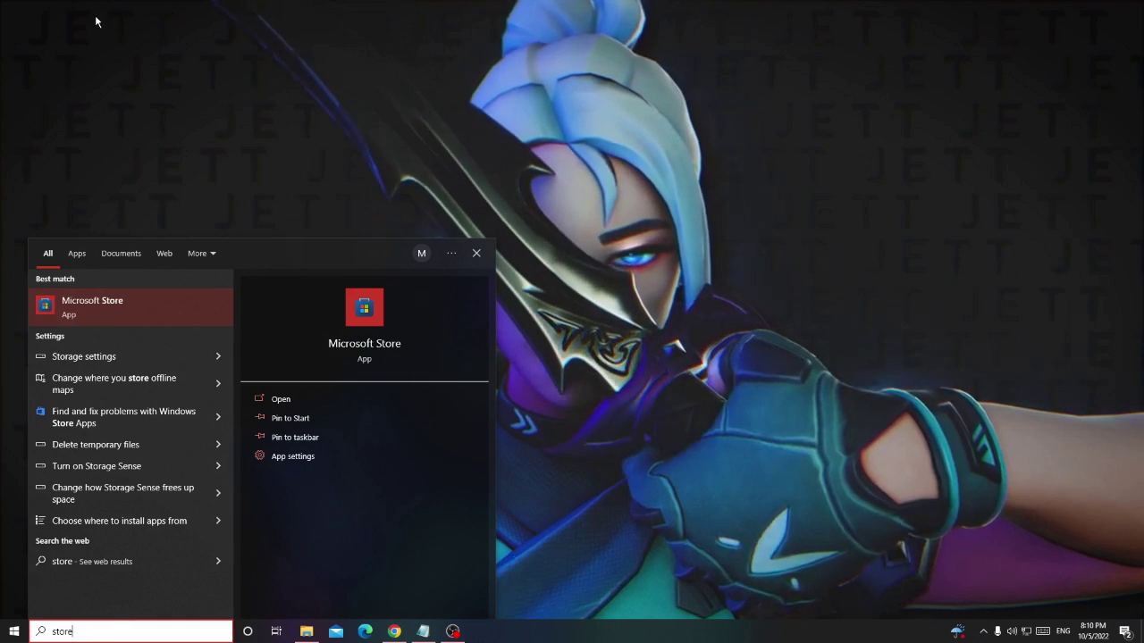
click(135, 310)
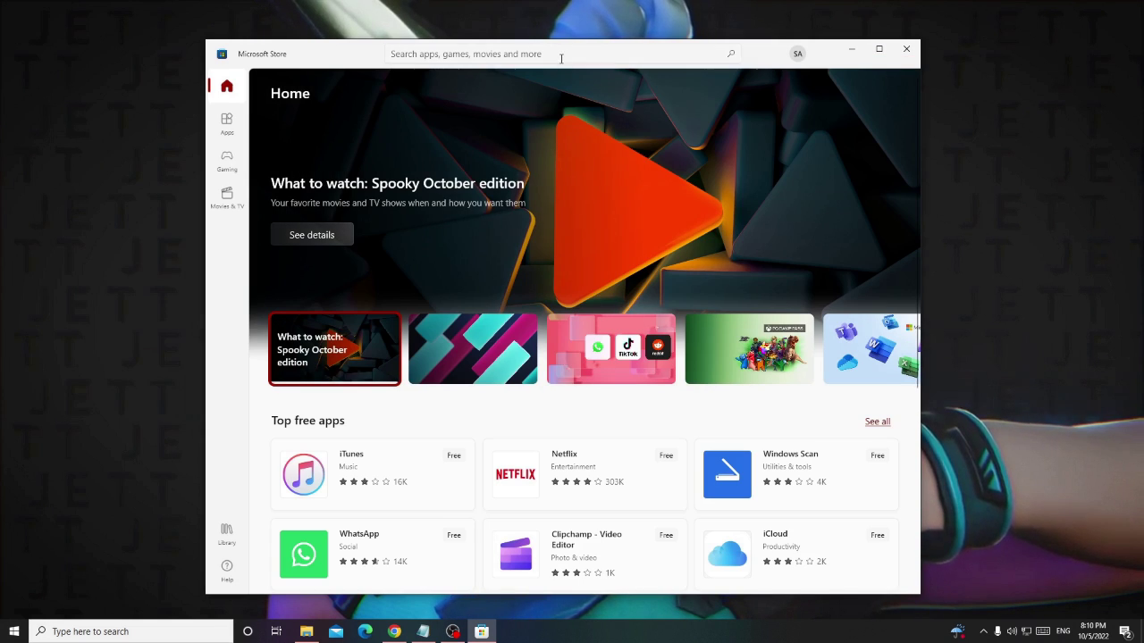
- Search the Store for 'blox' and open the Roblox app page
click(542, 55)
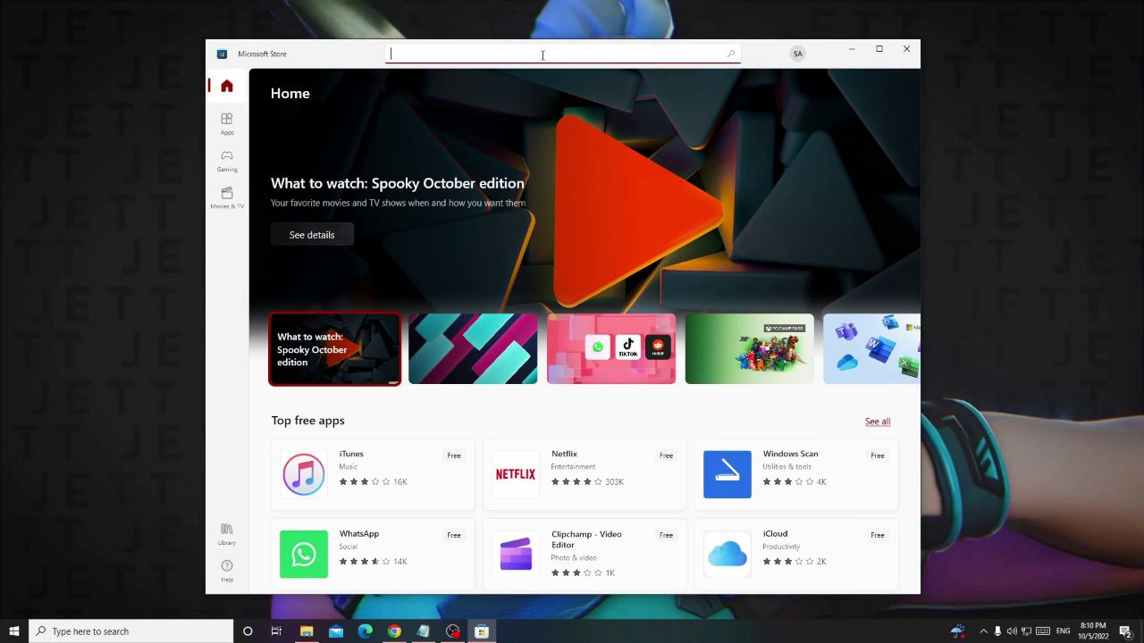
text(roblox)
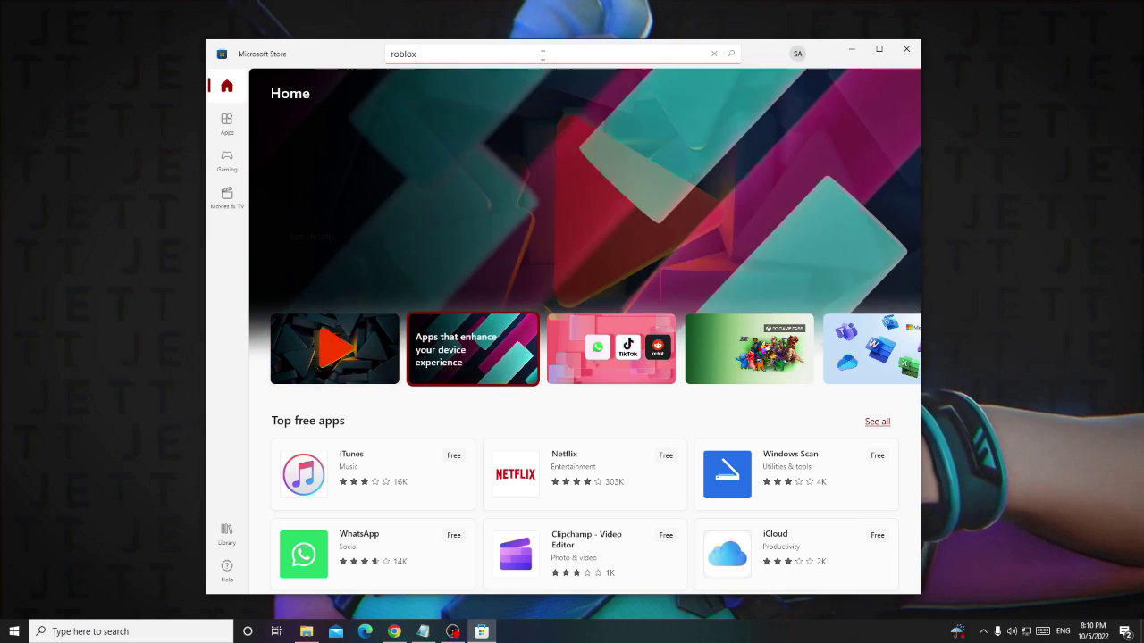
key(Return)
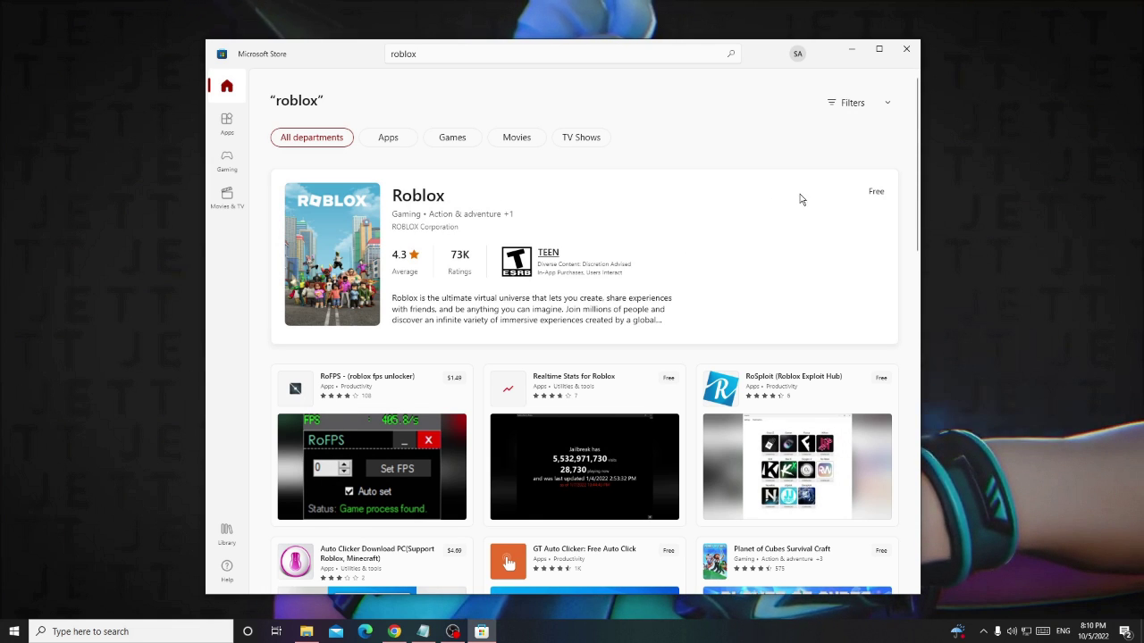
click(745, 200)
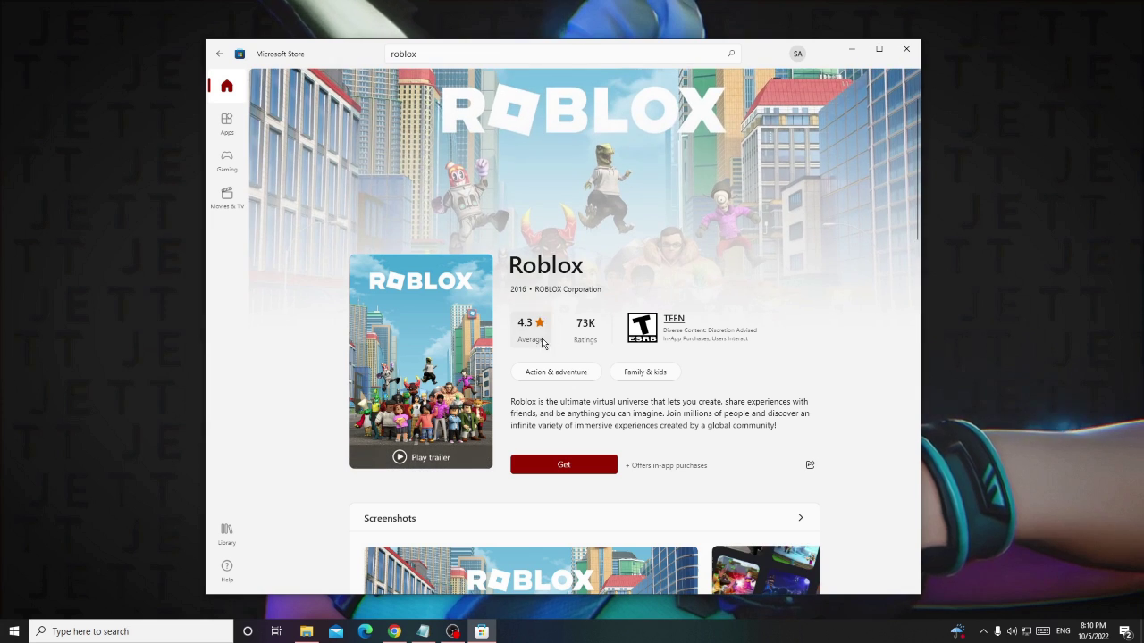
- Select Get on the Roblox product page to begin installation
click(564, 457)
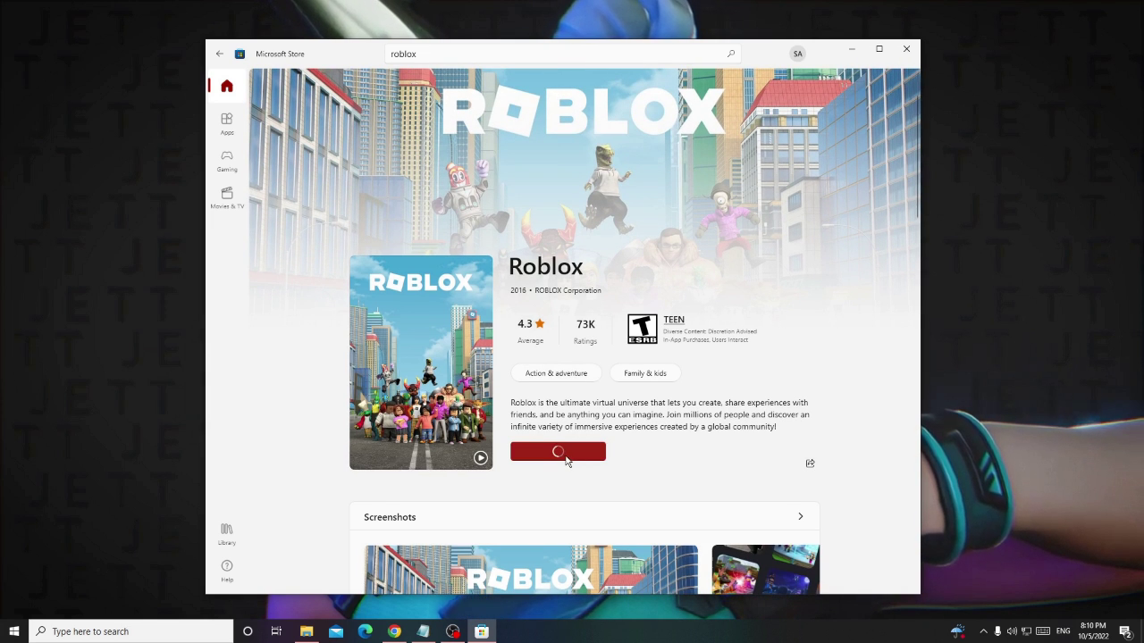